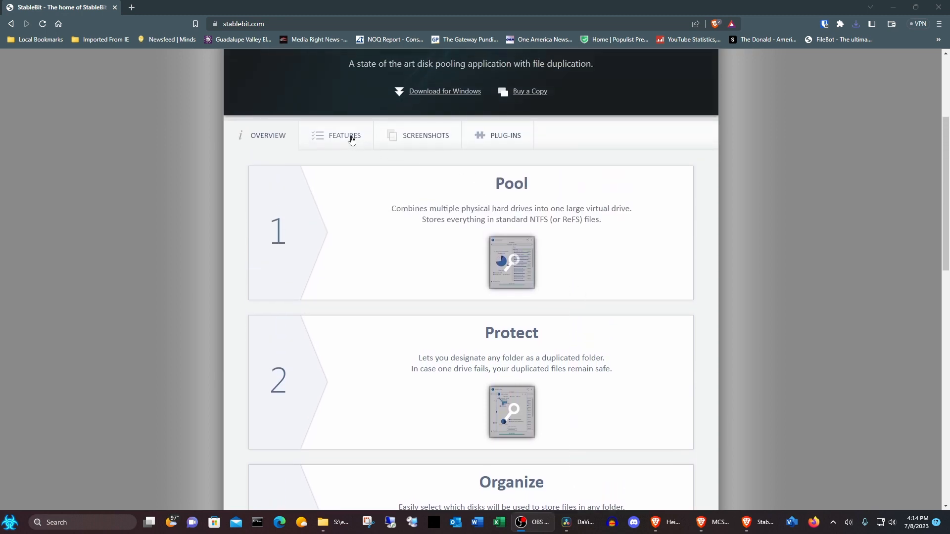
Step: Open the DrivePool Features section on the StableBit website and read through the listed features
{"action": "left_click", "coordinate": [346, 136]}
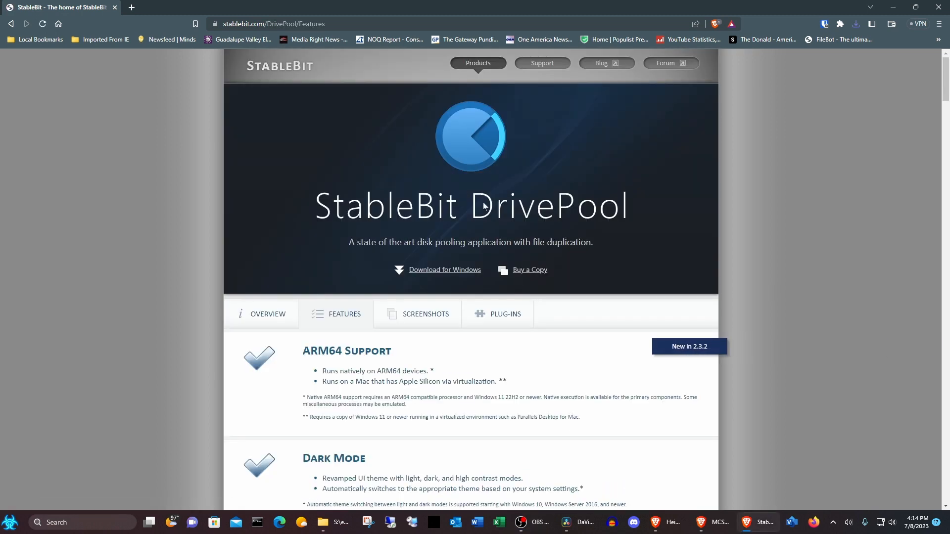
{"action": "scroll", "coordinate": [483, 202], "scroll_direction": "down", "scroll_amount": 3}
{"action": "scroll", "coordinate": [483, 207], "scroll_direction": "down", "scroll_amount": 2}
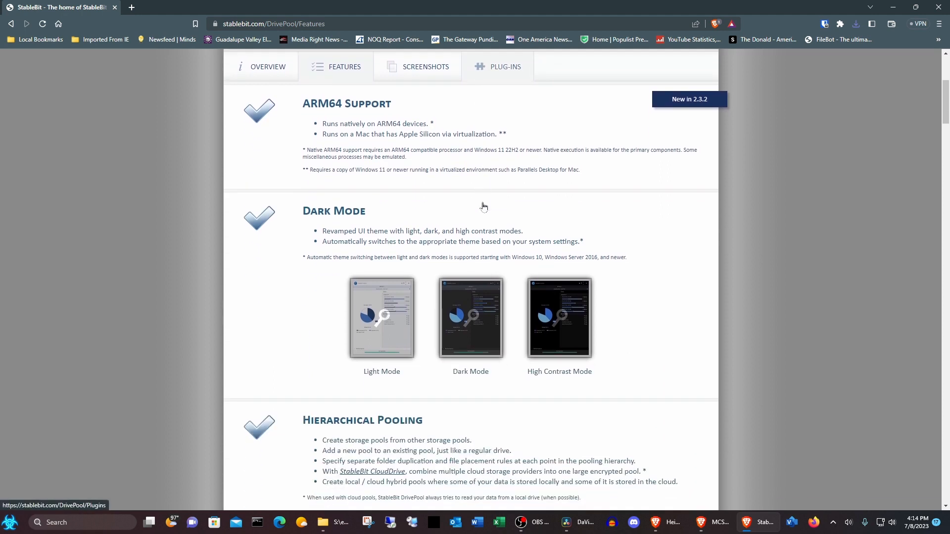
{"action": "scroll", "coordinate": [484, 207], "scroll_direction": "down", "scroll_amount": 1}
{"action": "scroll", "coordinate": [484, 207], "scroll_direction": "down", "scroll_amount": 3}
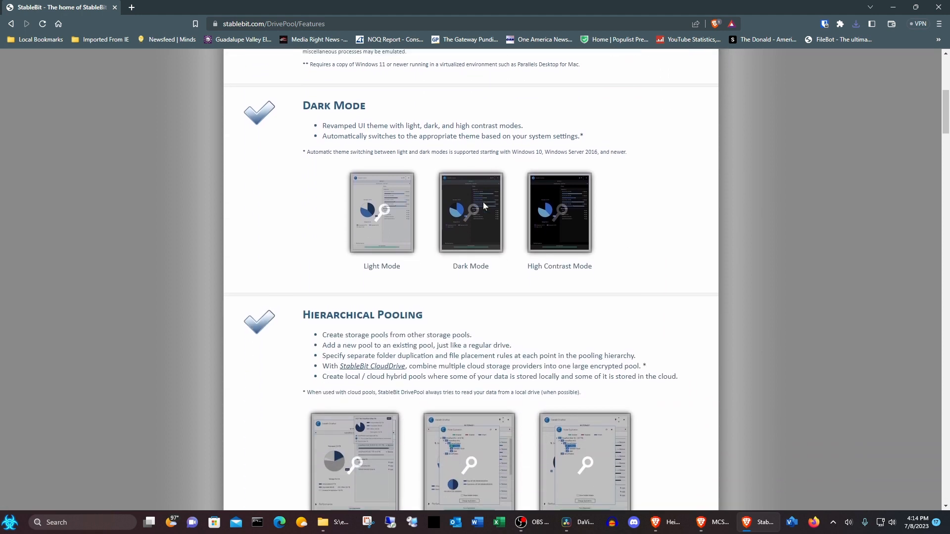
{"action": "scroll", "coordinate": [484, 207], "scroll_direction": "down", "scroll_amount": 2}
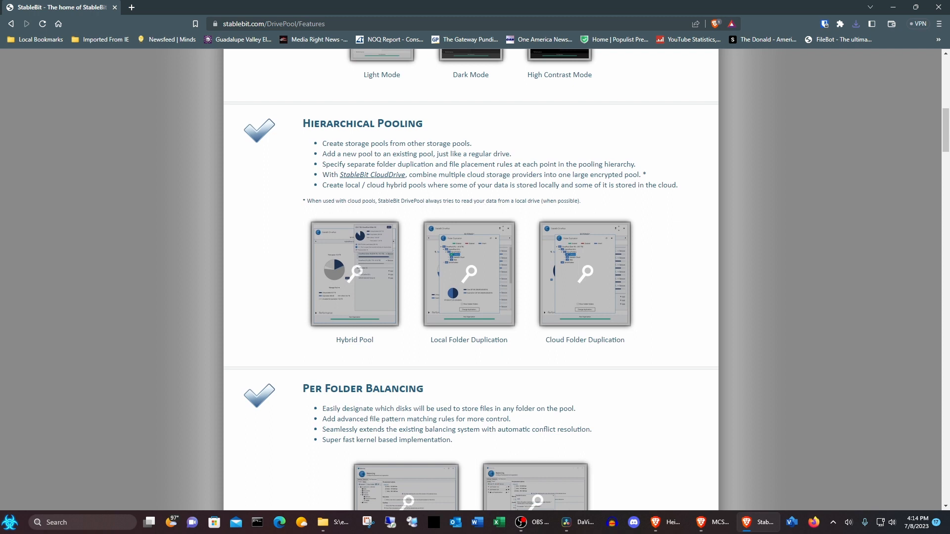
{"action": "scroll", "coordinate": [483, 207], "scroll_direction": "down", "scroll_amount": 2}
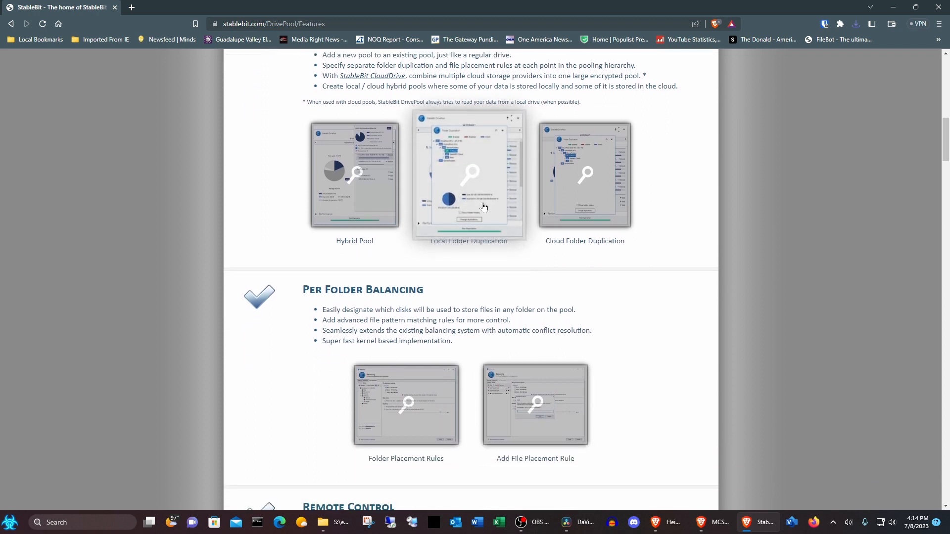
{"action": "scroll", "coordinate": [484, 207], "scroll_direction": "down", "scroll_amount": 3}
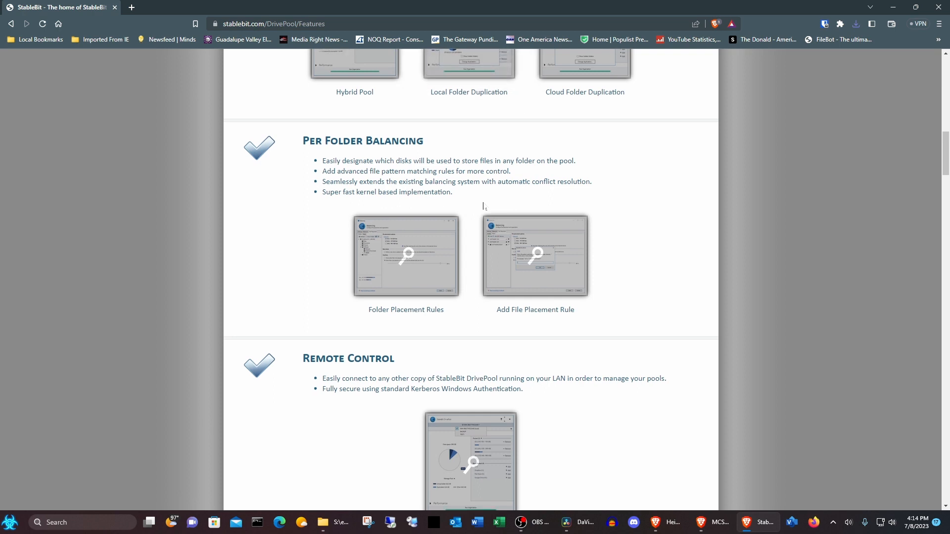
{"action": "scroll", "coordinate": [484, 207], "scroll_direction": "down", "scroll_amount": 4}
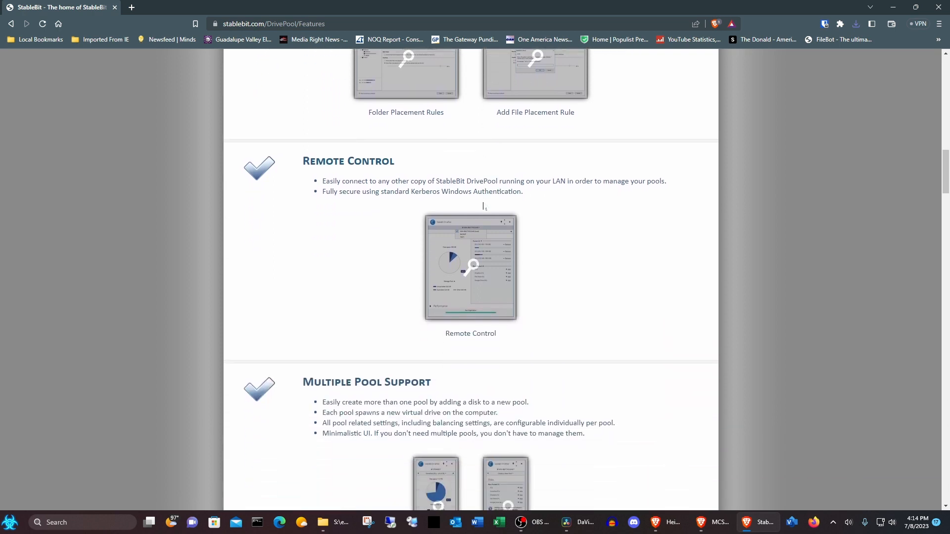
{"action": "scroll", "coordinate": [484, 206], "scroll_direction": "down", "scroll_amount": 4}
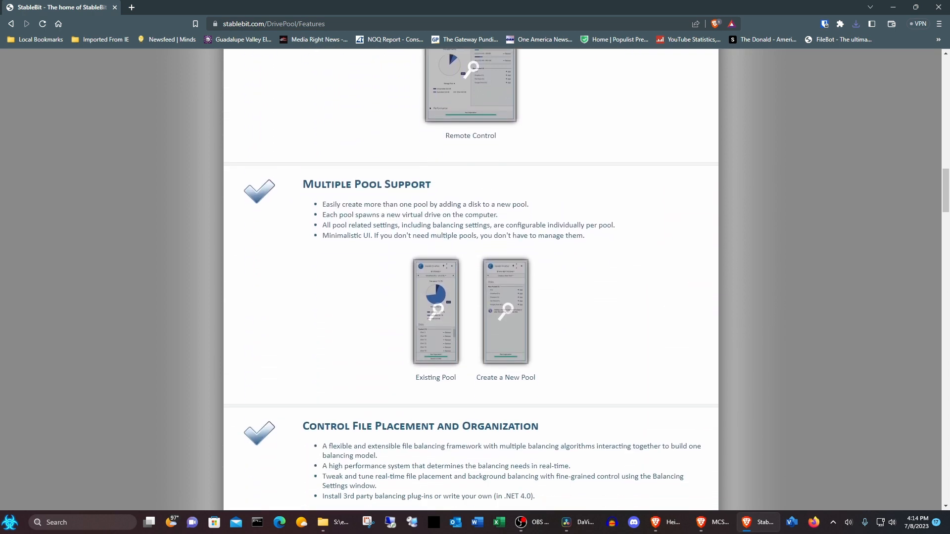
{"action": "scroll", "coordinate": [484, 207], "scroll_direction": "down", "scroll_amount": 4}
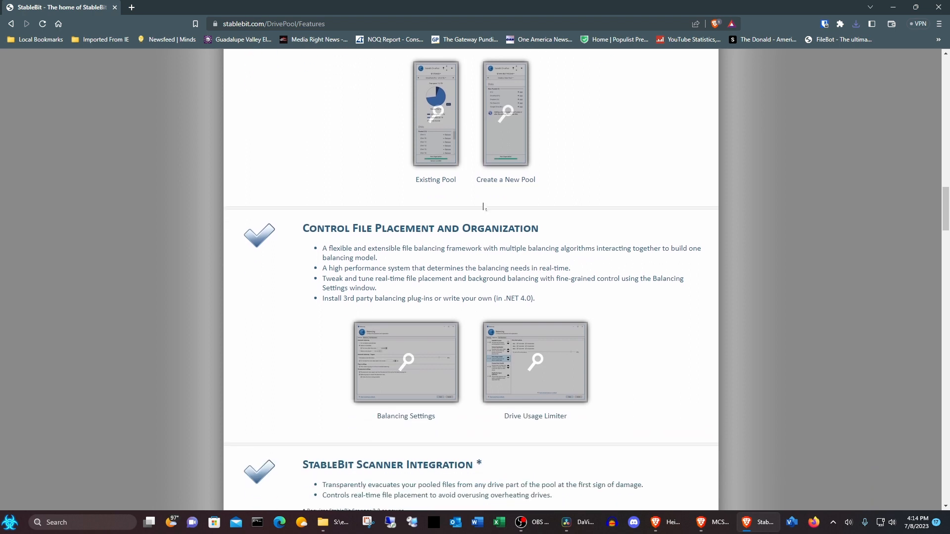
{"action": "scroll", "coordinate": [484, 207], "scroll_direction": "down", "scroll_amount": 4}
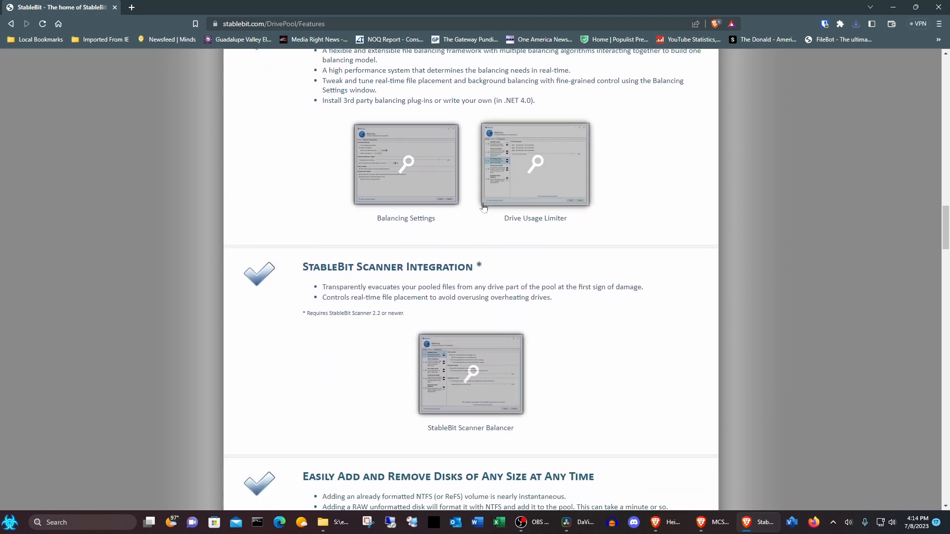
{"action": "scroll", "coordinate": [483, 207], "scroll_direction": "down", "scroll_amount": 4}
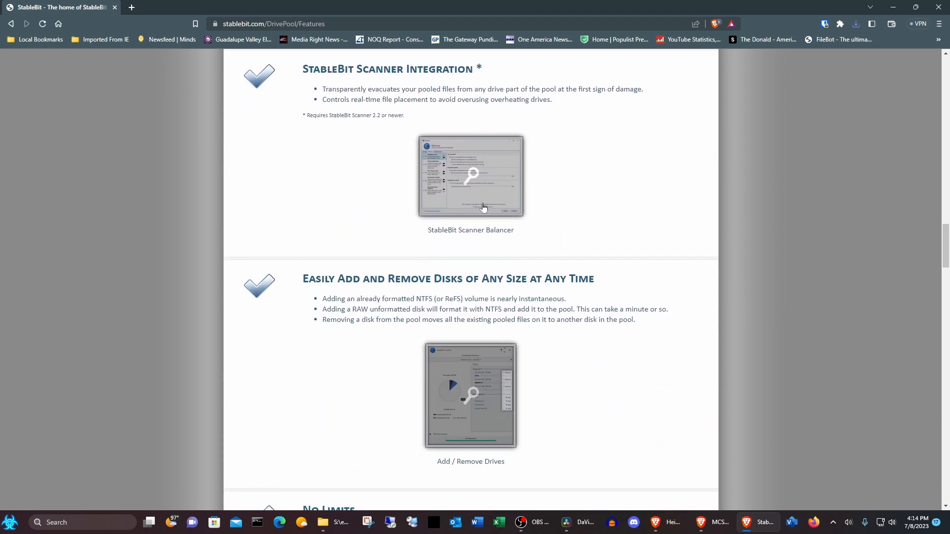
{"action": "scroll", "coordinate": [483, 207], "scroll_direction": "down", "scroll_amount": 3}
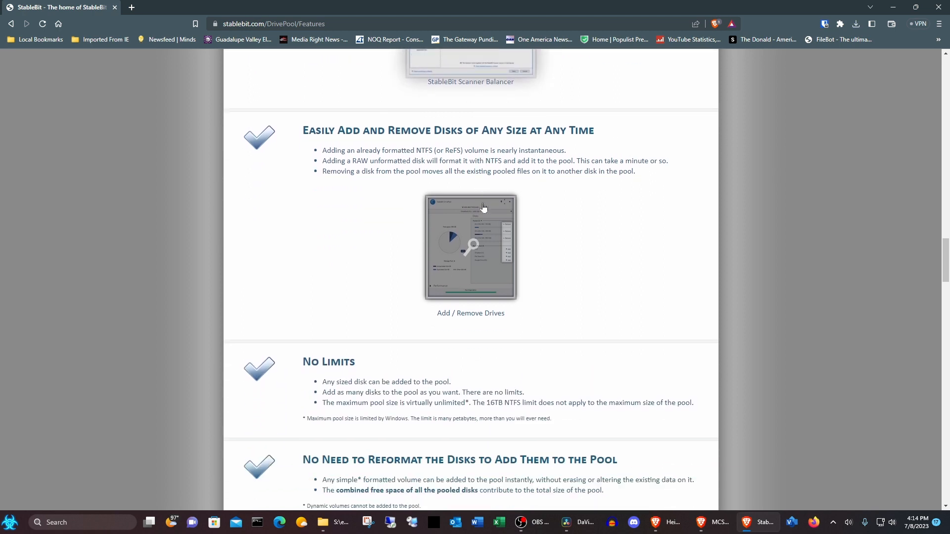
{"action": "scroll", "coordinate": [484, 207], "scroll_direction": "down", "scroll_amount": 3}
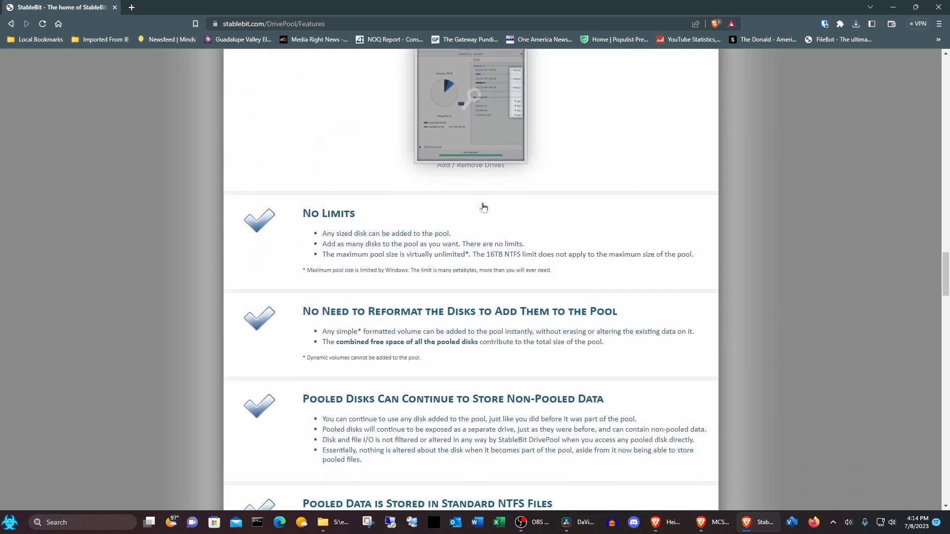
{"action": "scroll", "coordinate": [483, 207], "scroll_direction": "down", "scroll_amount": 2}
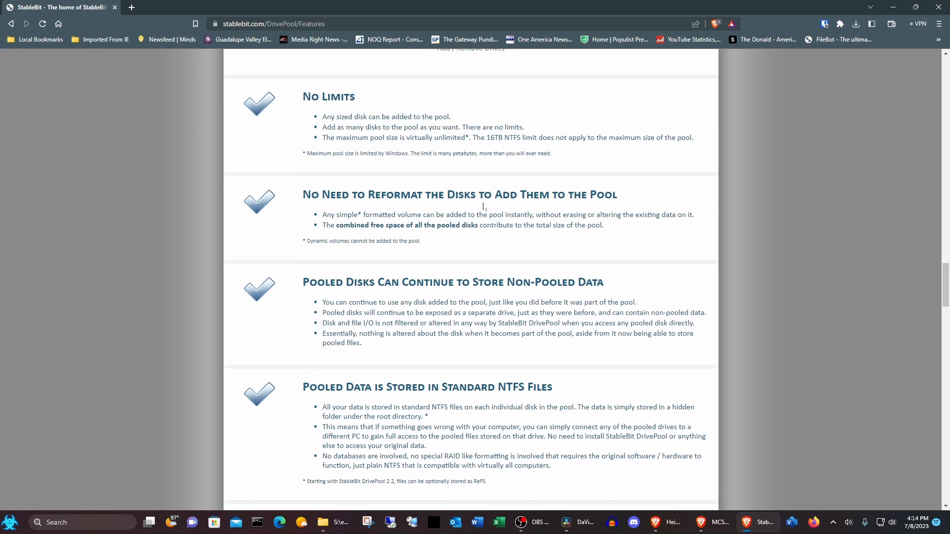
{"action": "scroll", "coordinate": [483, 206], "scroll_direction": "down", "scroll_amount": 3}
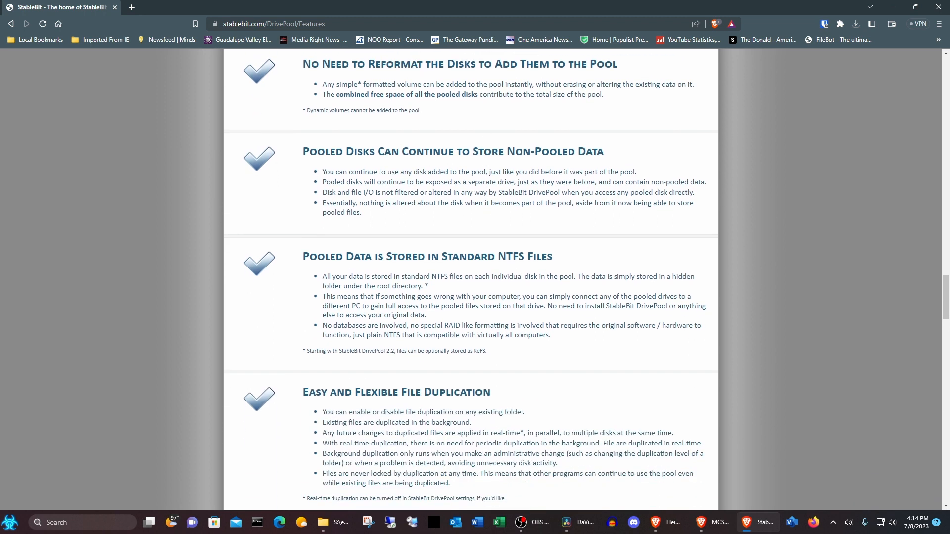
{"action": "scroll", "coordinate": [484, 207], "scroll_direction": "down", "scroll_amount": 3}
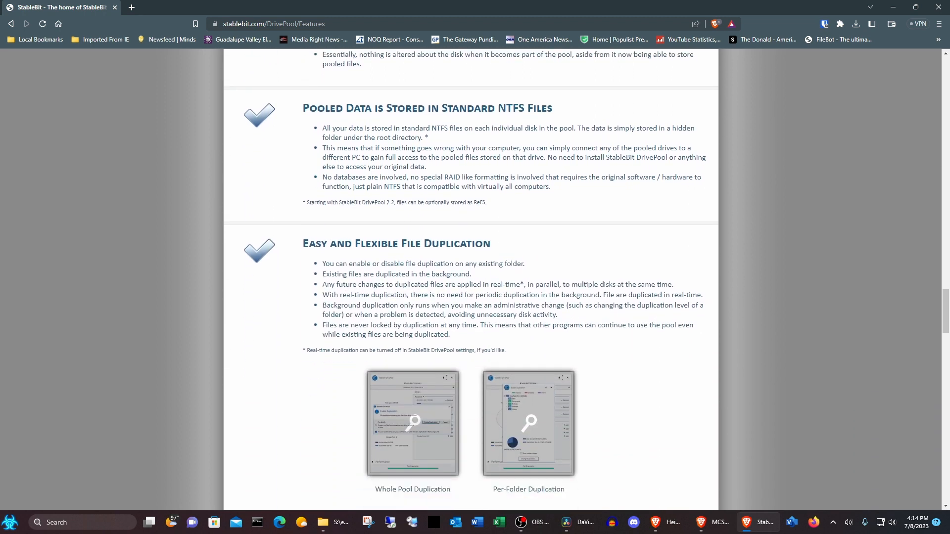
{"action": "scroll", "coordinate": [483, 206], "scroll_direction": "down", "scroll_amount": 4}
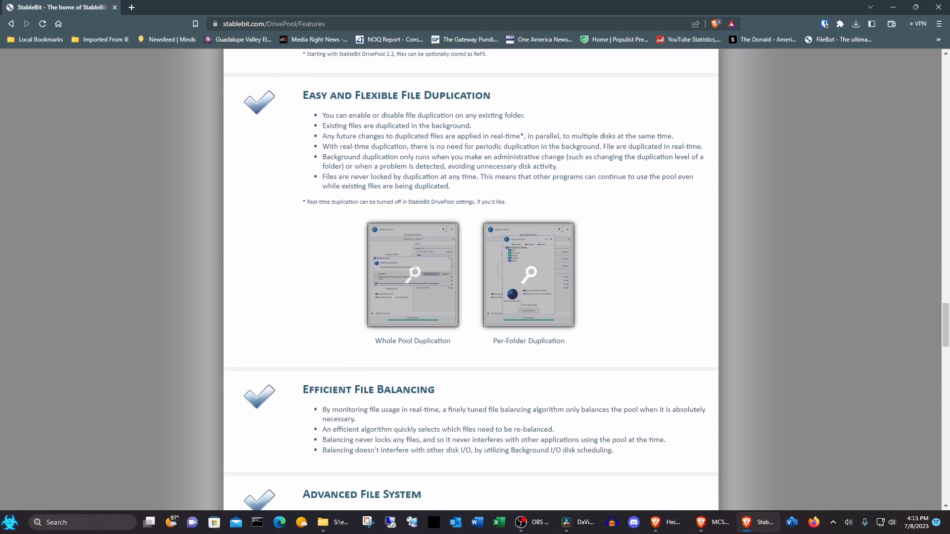
{"action": "scroll", "coordinate": [483, 207], "scroll_direction": "down", "scroll_amount": 3}
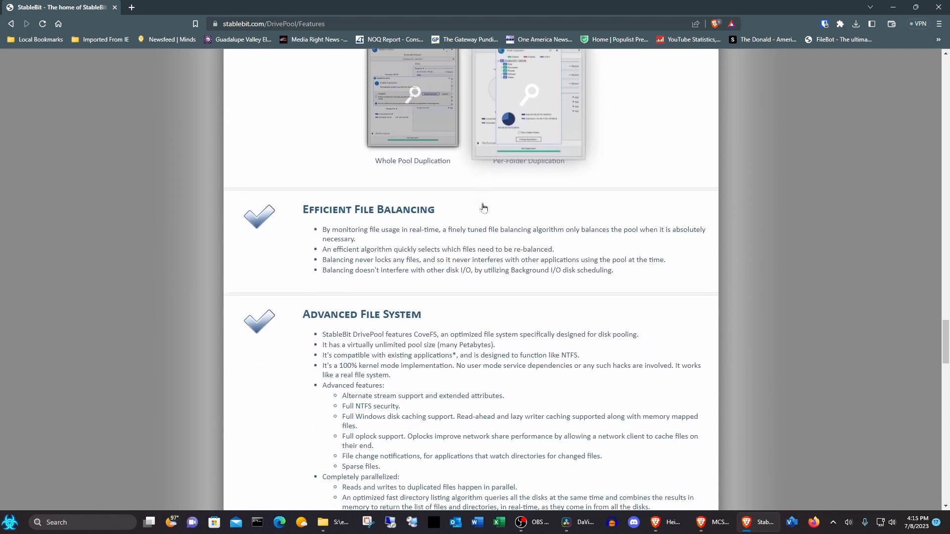
{"action": "scroll", "coordinate": [484, 207], "scroll_direction": "down", "scroll_amount": 1}
{"action": "scroll", "coordinate": [483, 209], "scroll_direction": "down", "scroll_amount": 4}
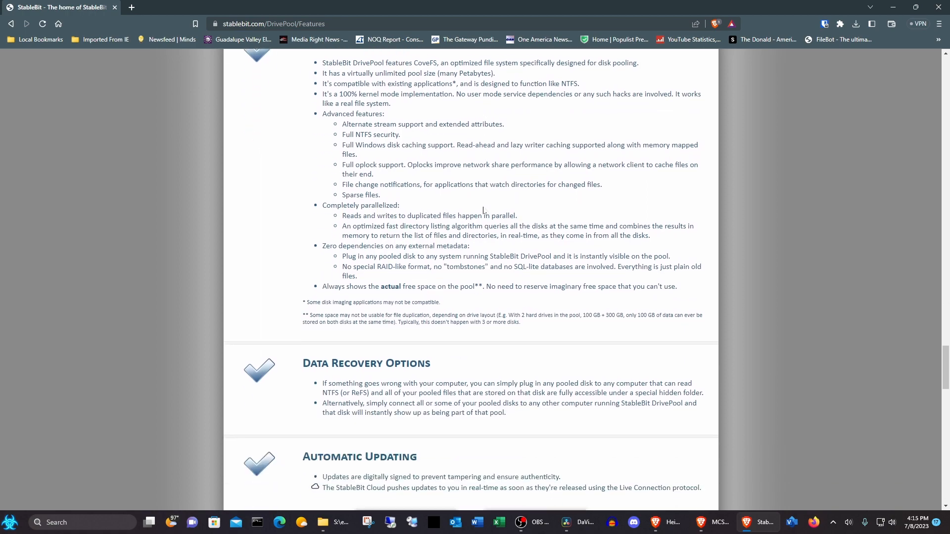
{"action": "scroll", "coordinate": [484, 210], "scroll_direction": "down", "scroll_amount": 4}
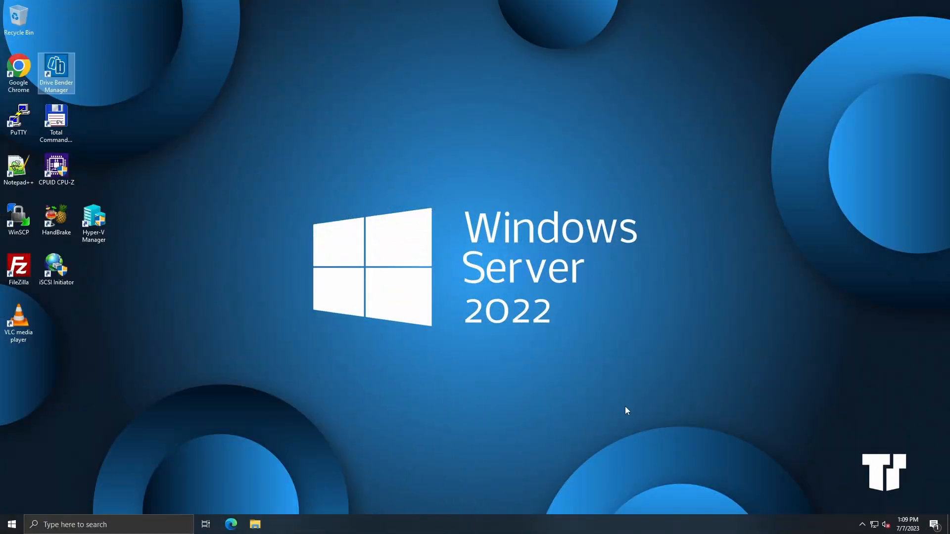
Step: Open Task Manager and review the CPU, memory and GPU performance pages, enlarging the window
{"action": "right_click", "coordinate": [12, 525]}
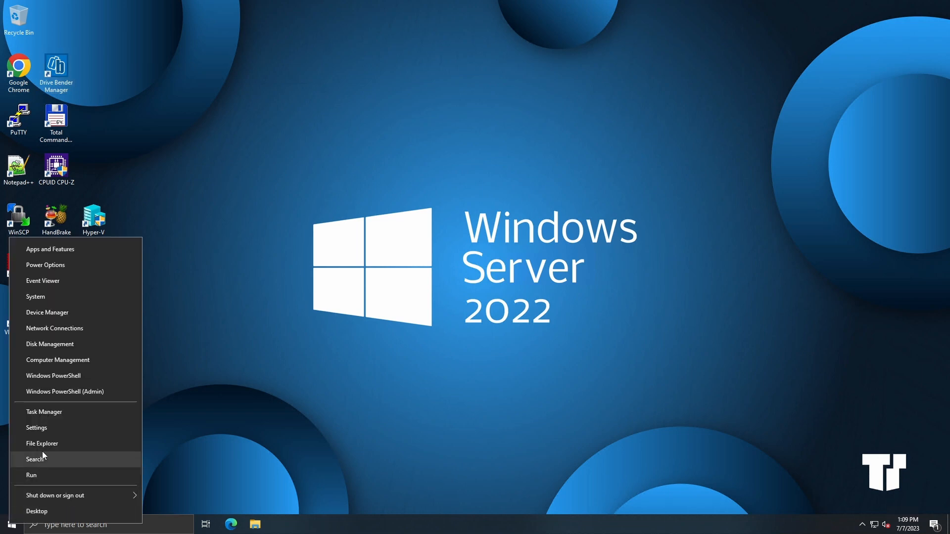
{"action": "left_click", "coordinate": [57, 414]}
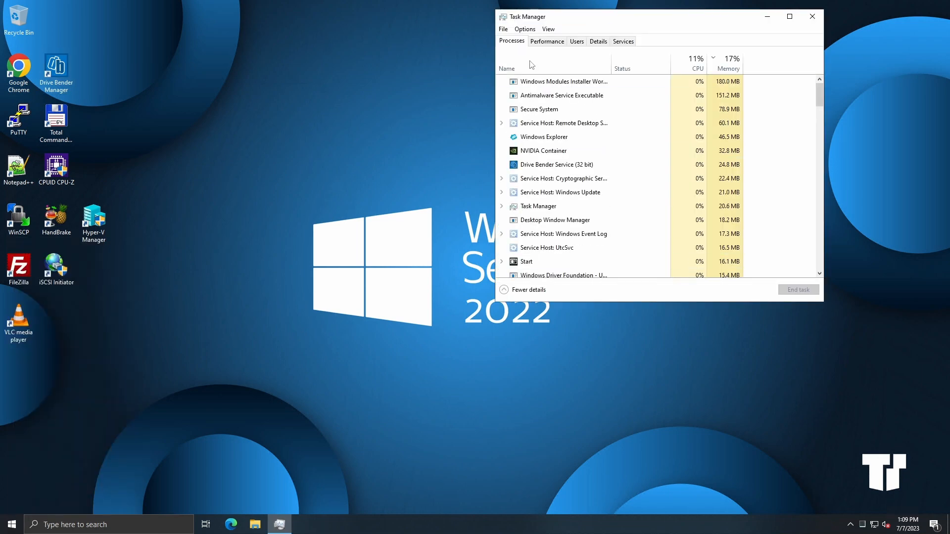
{"action": "left_click", "coordinate": [531, 42]}
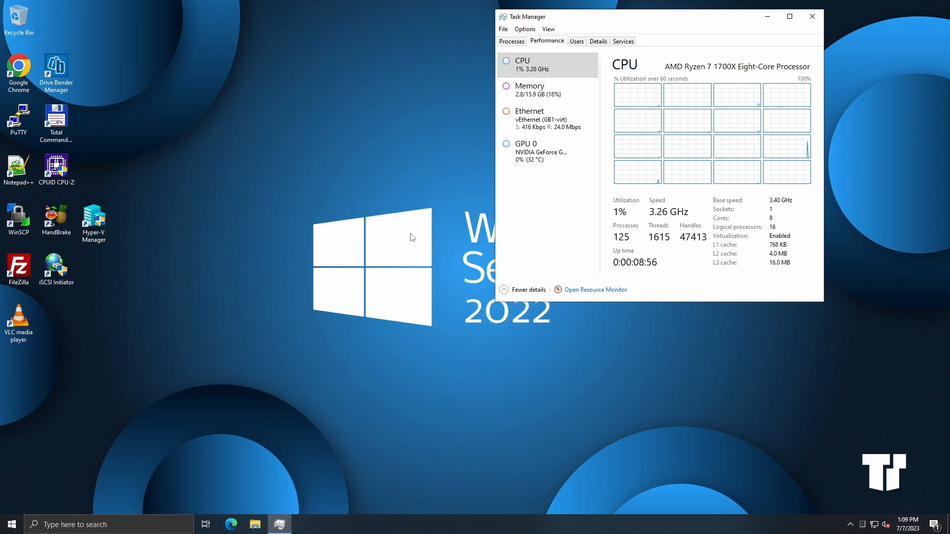
{"action": "left_click", "coordinate": [534, 93]}
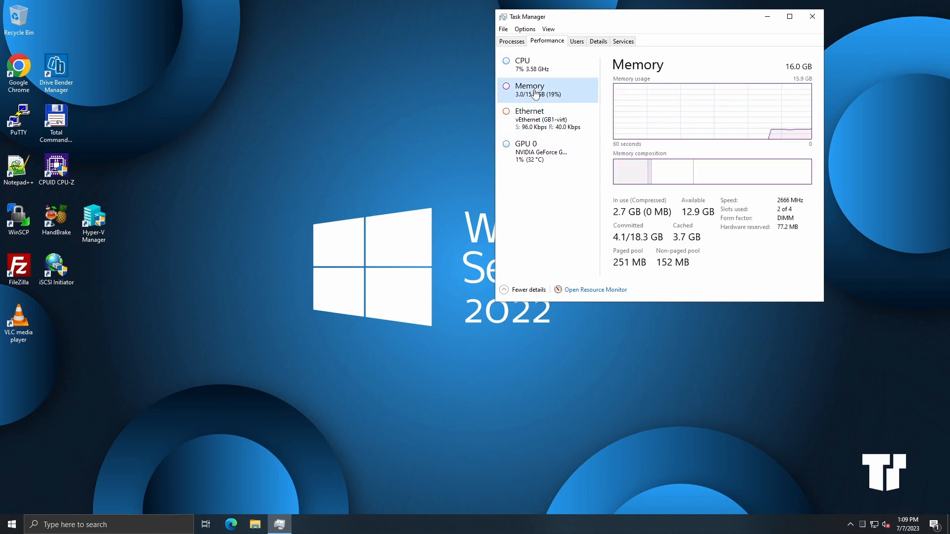
{"action": "left_click", "coordinate": [547, 154]}
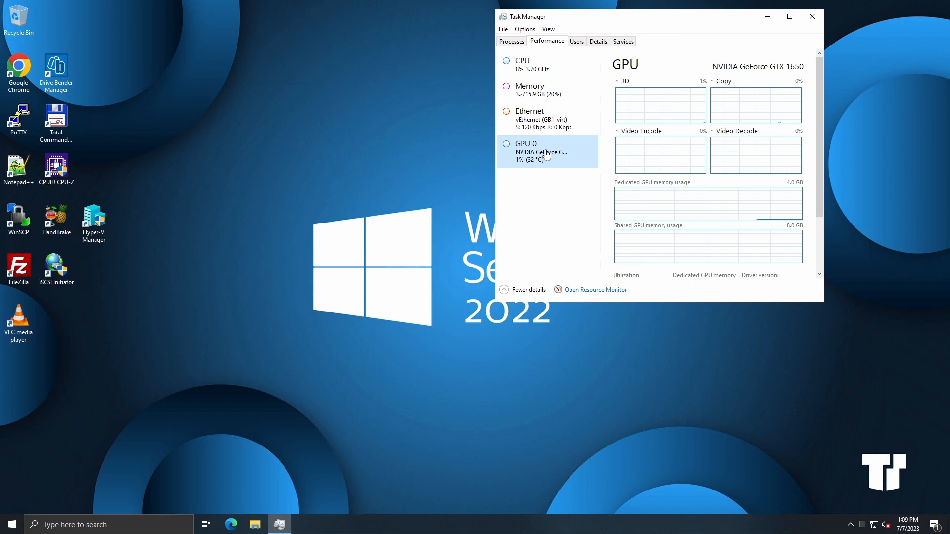
{"action": "left_click_drag", "start_coordinate": [656, 303], "coordinate": [663, 387]}
{"action": "left_click", "coordinate": [547, 74]}
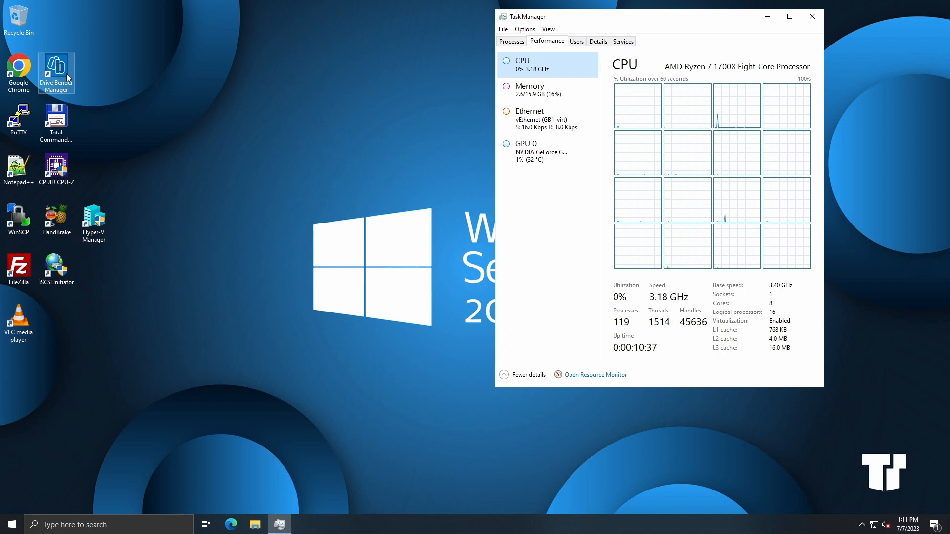
Step: Open File Explorer and browse the exports, video and 9Tb-Archive folders on the Pool1 (P:) drive
{"action": "left_click", "coordinate": [255, 525]}
{"action": "left_click", "coordinate": [232, 276]}
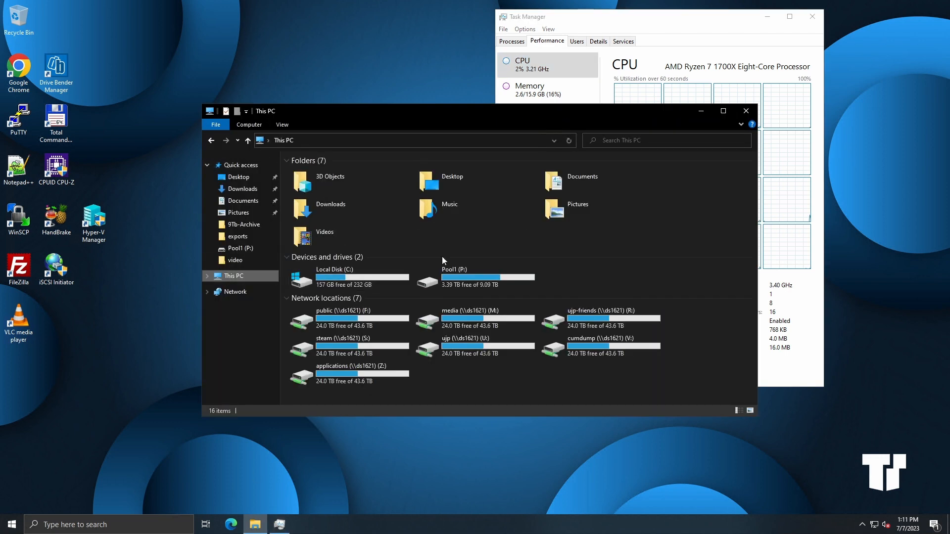
{"action": "double_click", "coordinate": [488, 275]}
{"action": "double_click", "coordinate": [315, 183]}
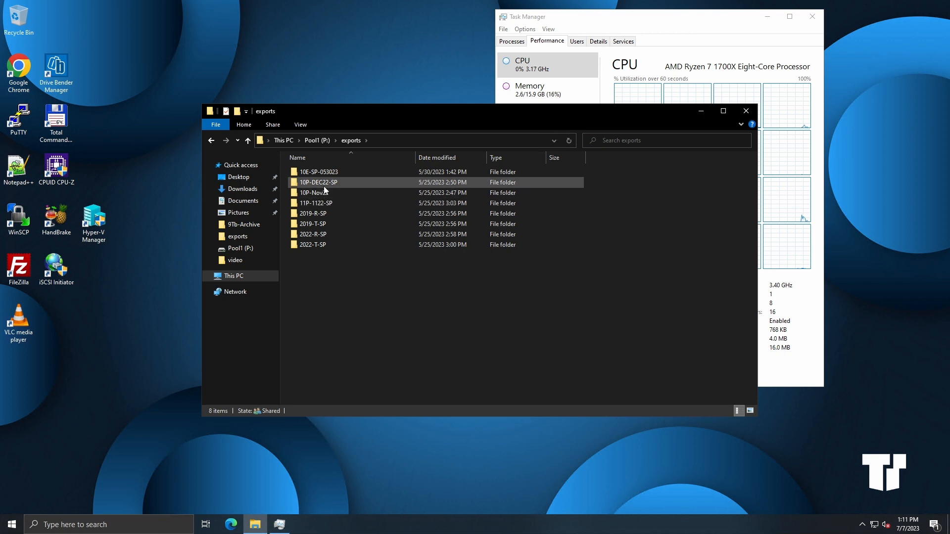
{"action": "left_click", "coordinate": [215, 143]}
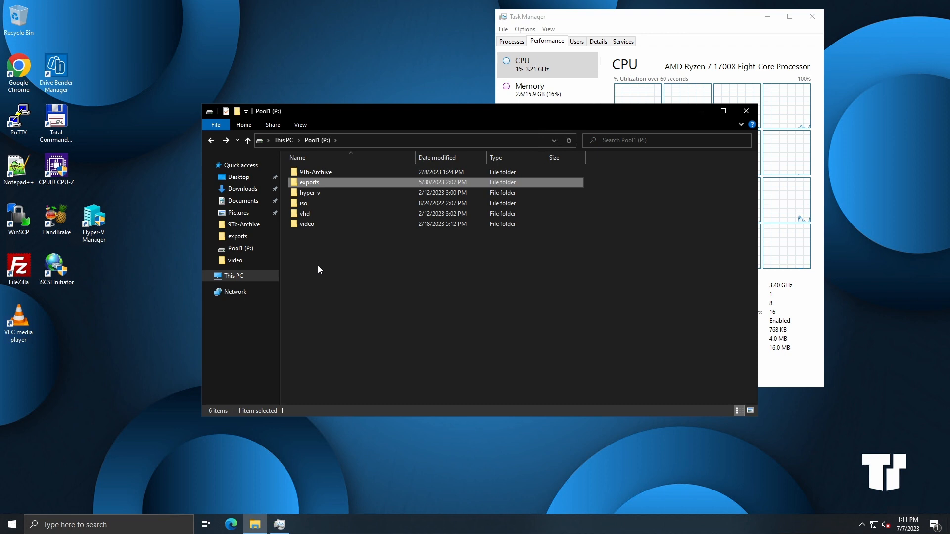
{"action": "double_click", "coordinate": [318, 225]}
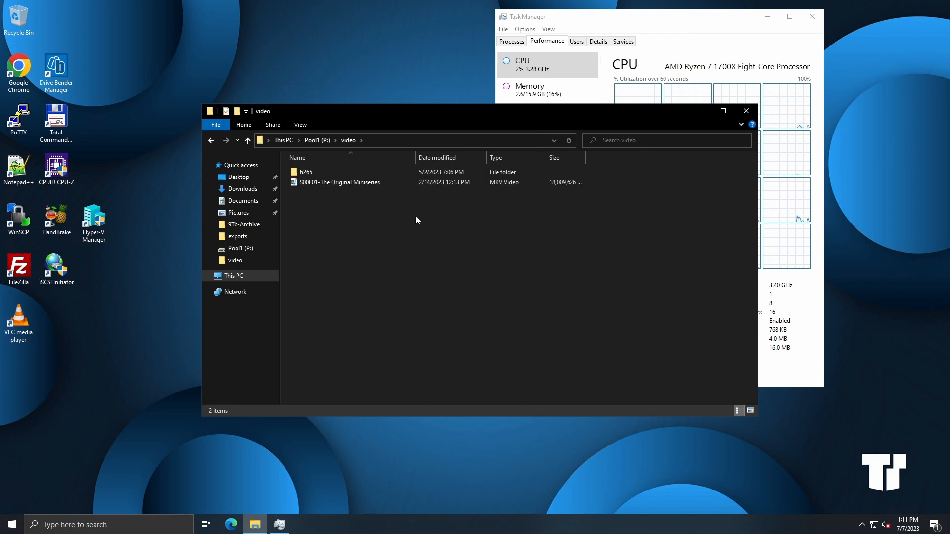
{"action": "left_click", "coordinate": [211, 142]}
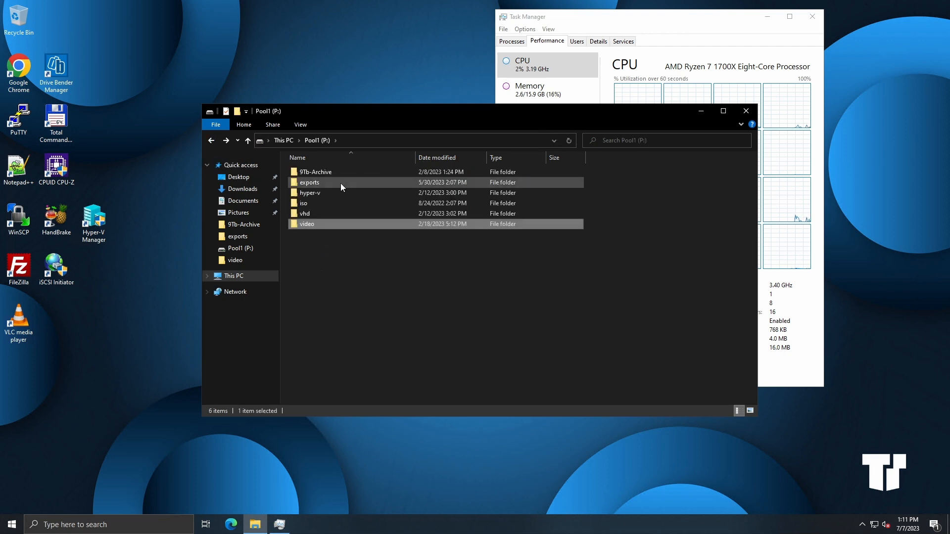
{"action": "double_click", "coordinate": [335, 174]}
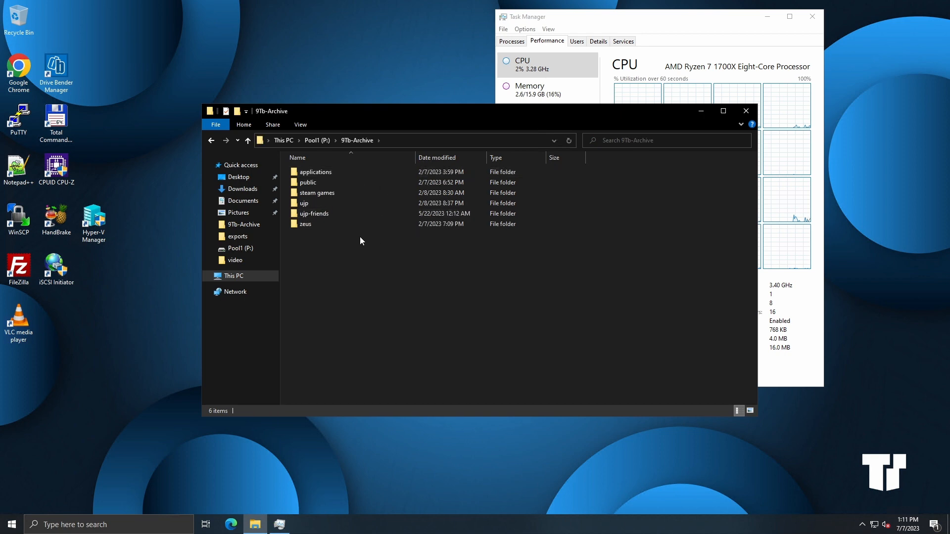
Step: Delete the 9Tb-Archive folder from the root of the Pool1 (P:) drive
{"action": "left_click", "coordinate": [209, 141]}
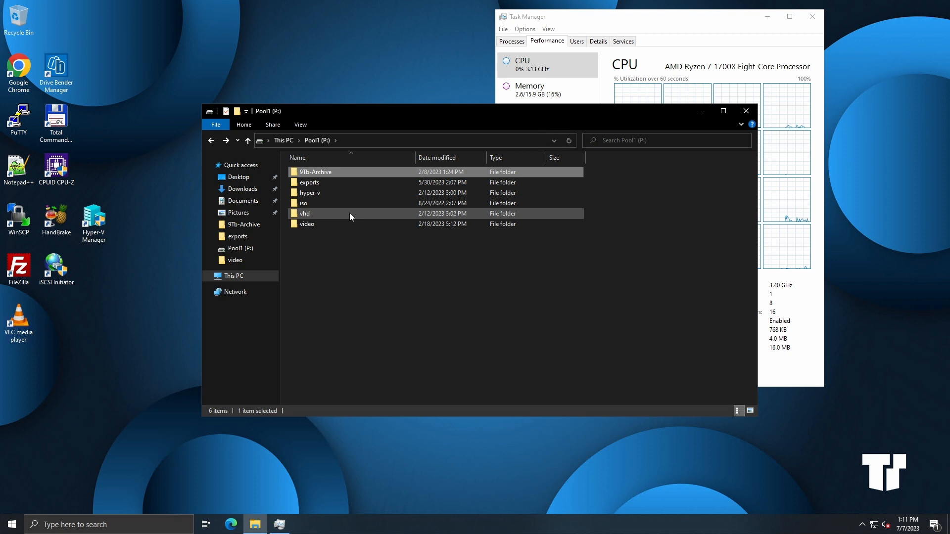
{"action": "right_click", "coordinate": [315, 173]}
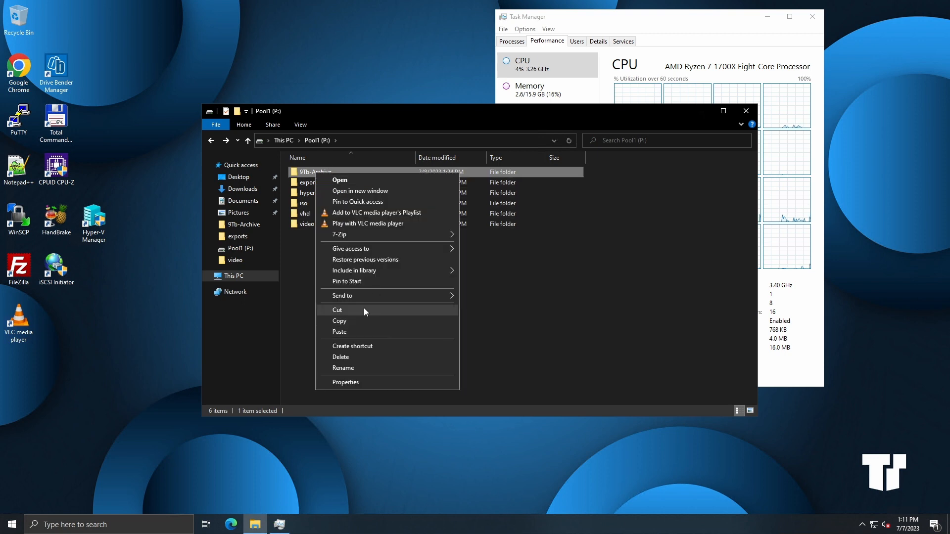
{"action": "left_click", "coordinate": [362, 356]}
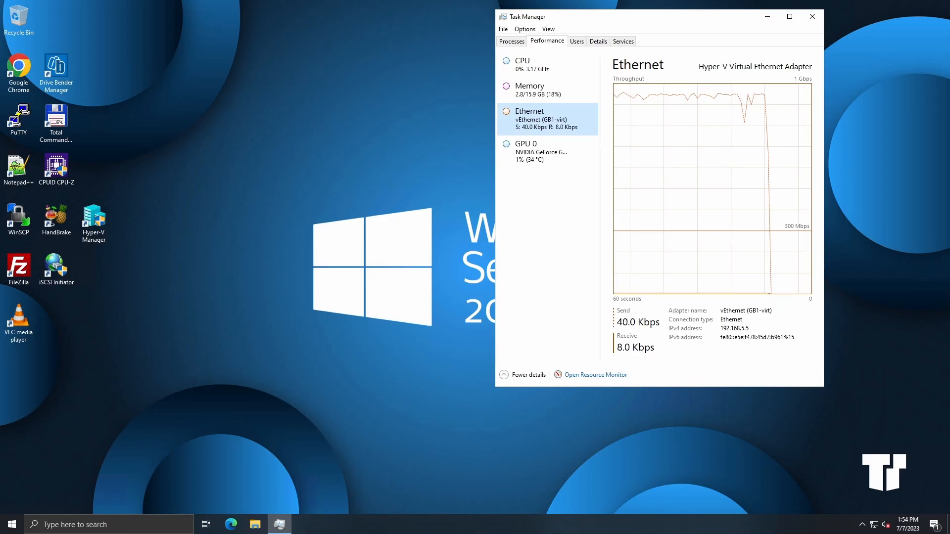
{"action": "left_click", "coordinate": [542, 71]}
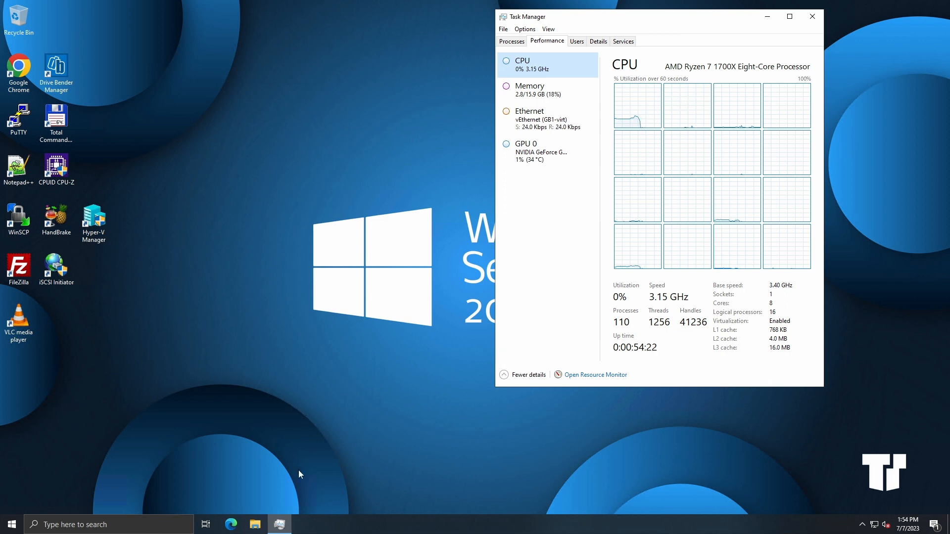
{"action": "left_click", "coordinate": [255, 526]}
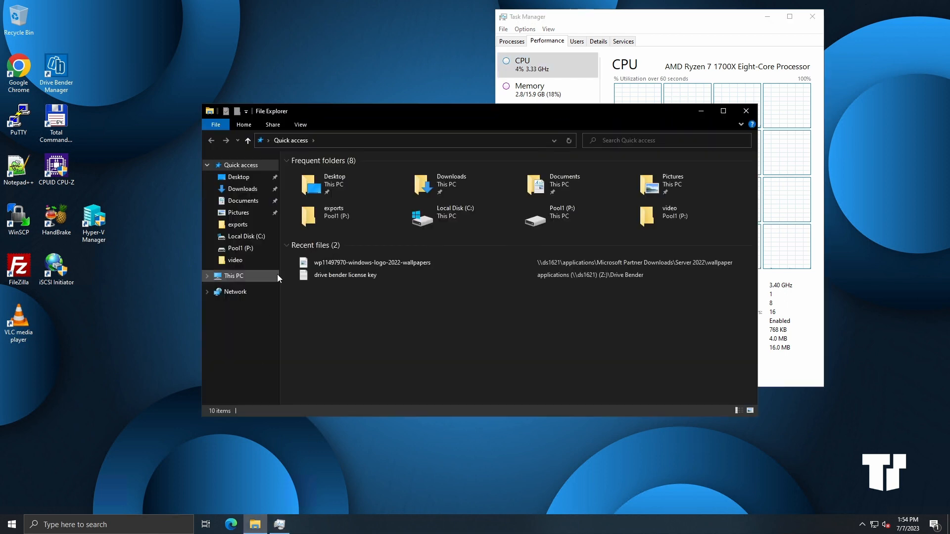
{"action": "left_click", "coordinate": [746, 111]}
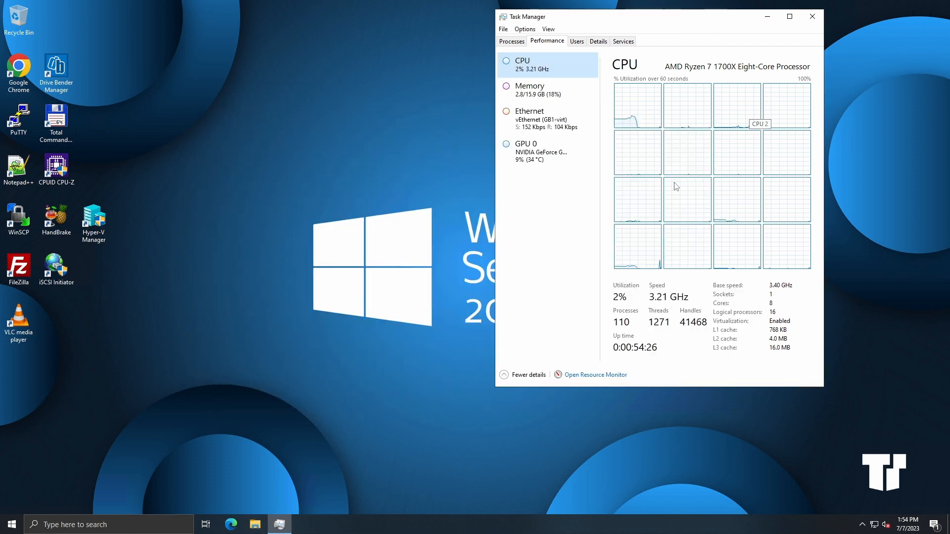
Step: Open Disk Management and quick-format the DB1 volume as NTFS with the default allocation unit size, confirming the data erase
{"action": "right_click", "coordinate": [10, 525]}
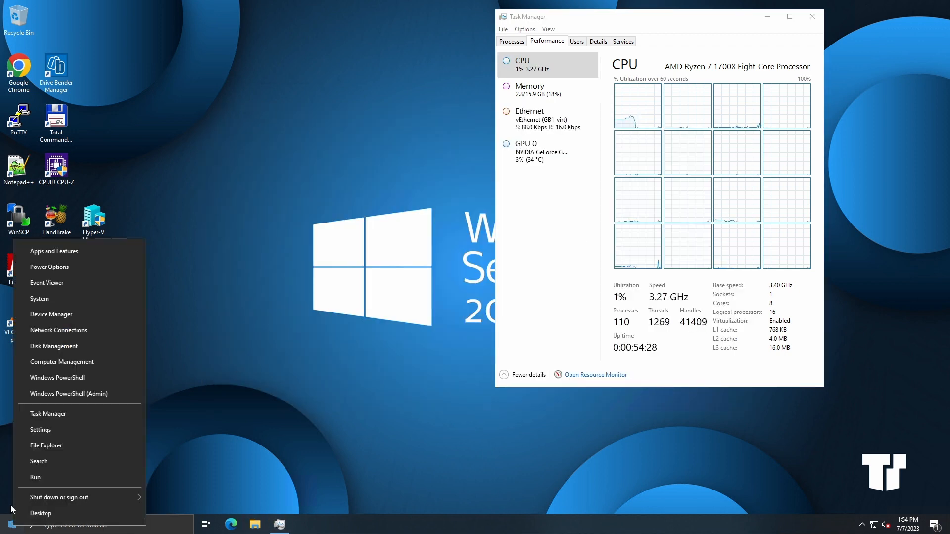
{"action": "left_click", "coordinate": [53, 346]}
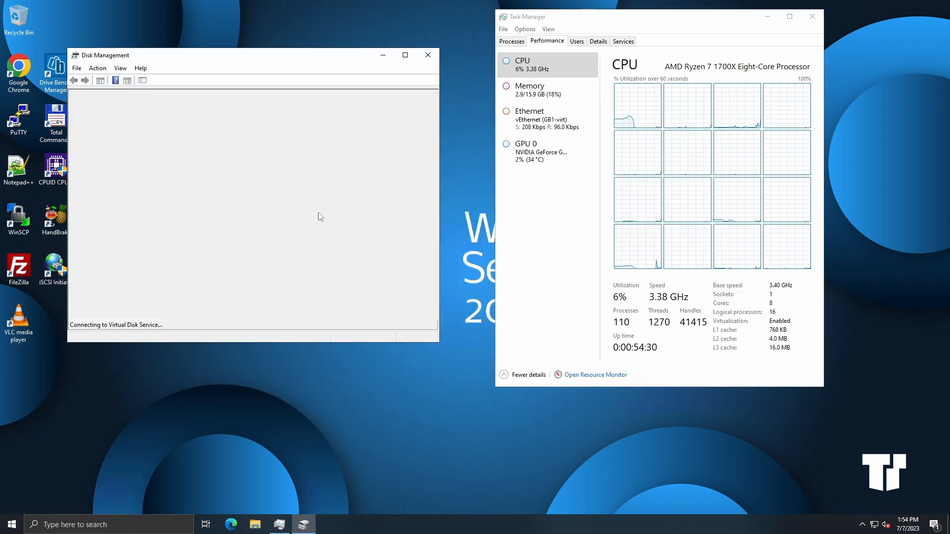
{"action": "left_click", "coordinate": [405, 55]}
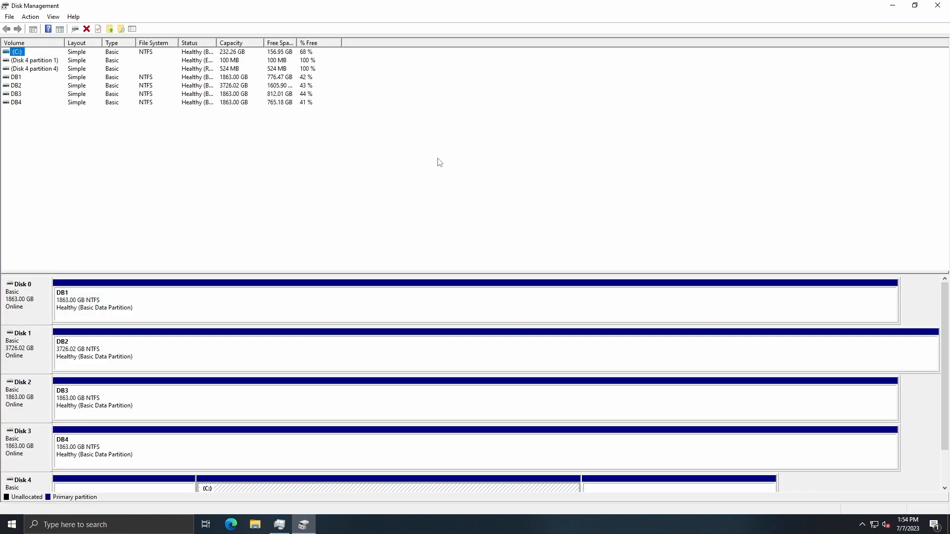
{"action": "left_click", "coordinate": [188, 309]}
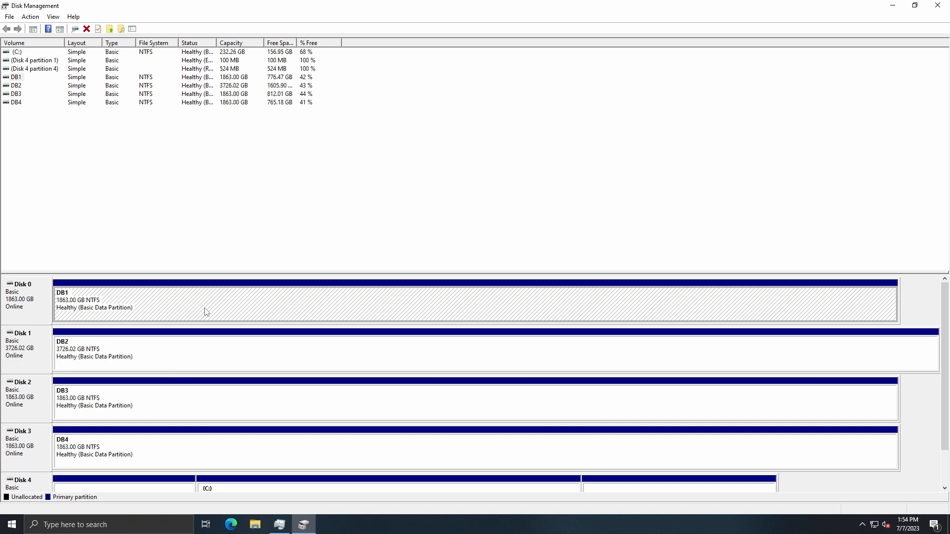
{"action": "right_click", "coordinate": [205, 312]}
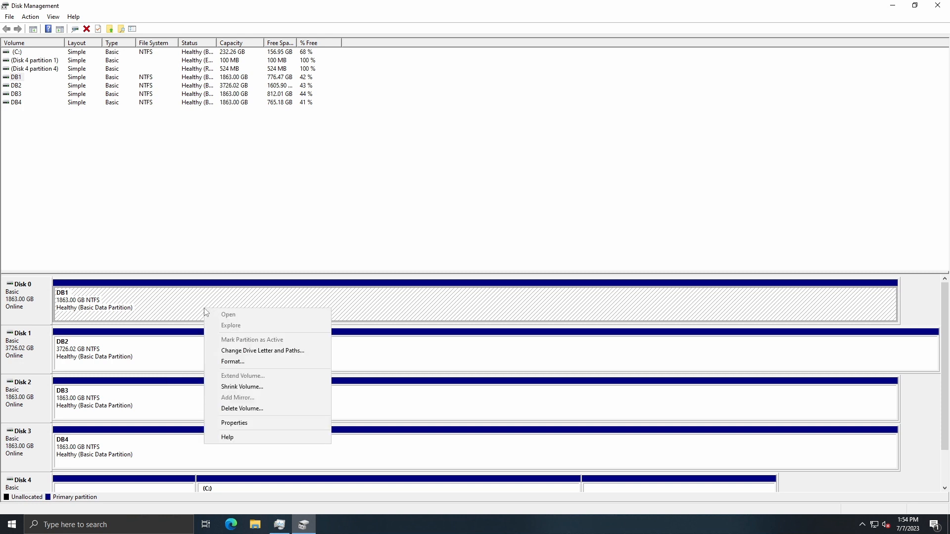
{"action": "left_click", "coordinate": [247, 362]}
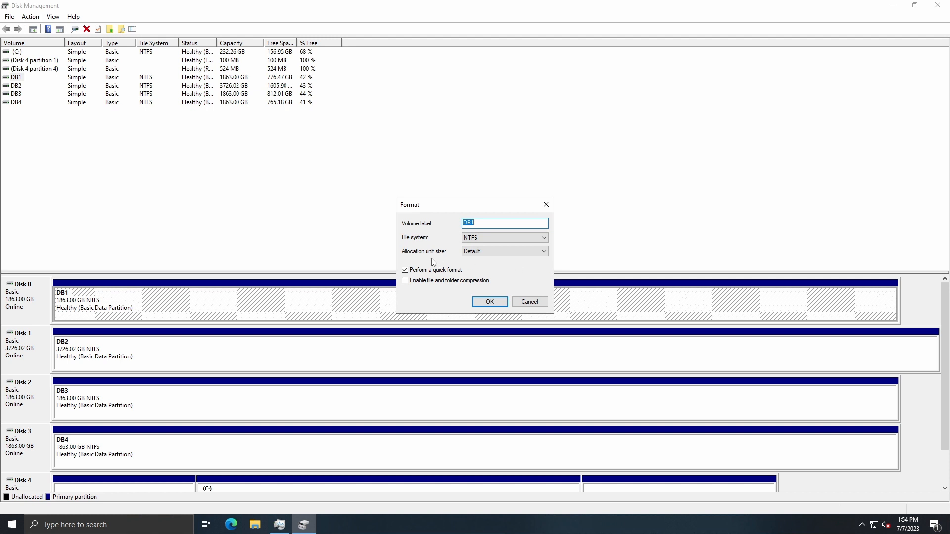
{"action": "left_click", "coordinate": [543, 253]}
{"action": "left_click", "coordinate": [490, 303]}
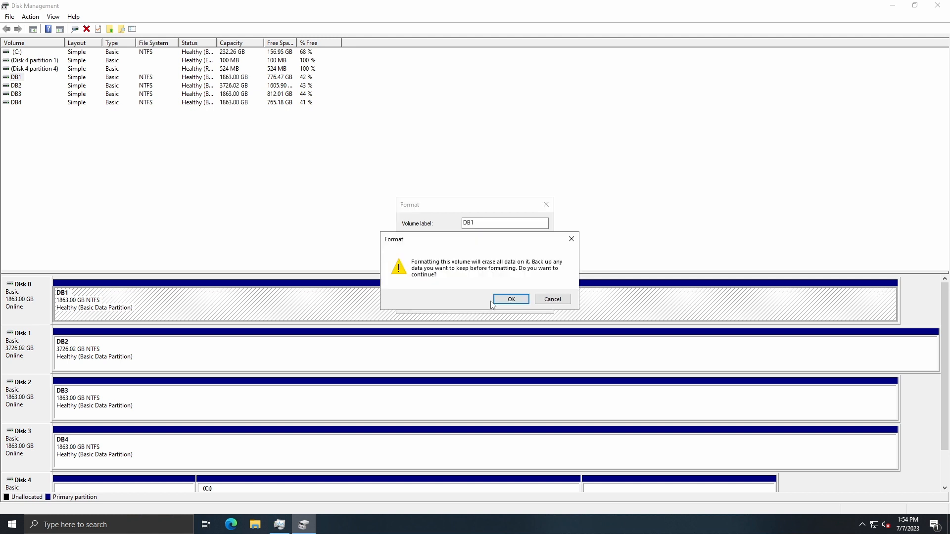
{"action": "left_click", "coordinate": [518, 301]}
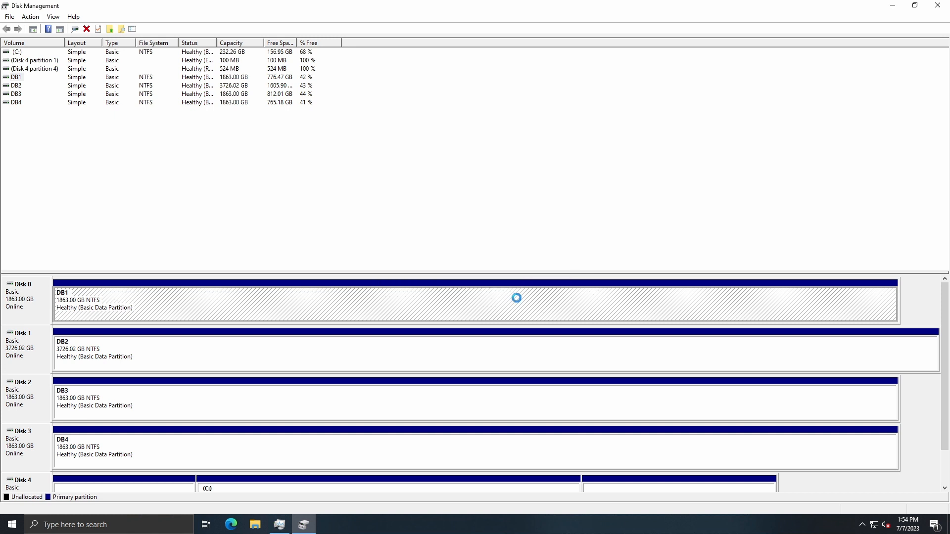
Step: Quick-format the DB2 volume as NTFS with default settings, confirming the data erase
{"action": "right_click", "coordinate": [282, 356]}
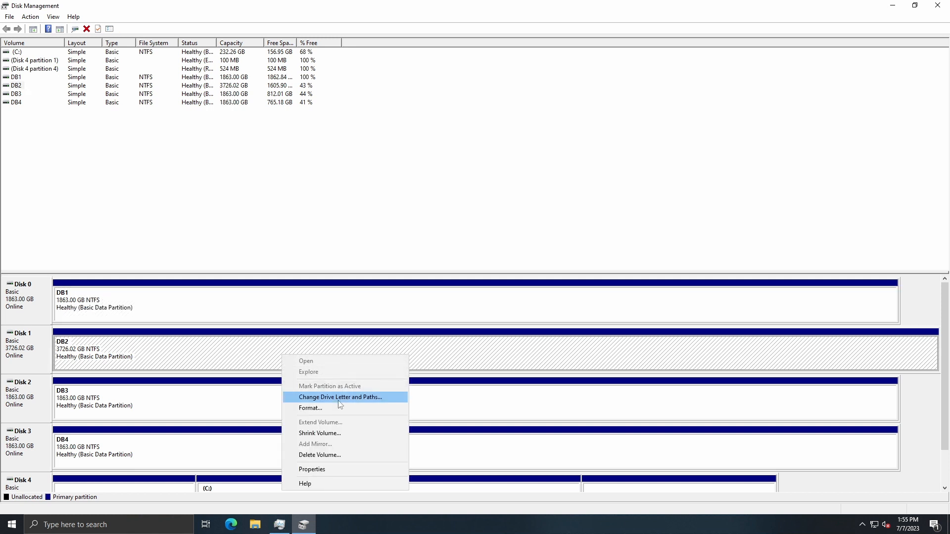
{"action": "left_click", "coordinate": [326, 409]}
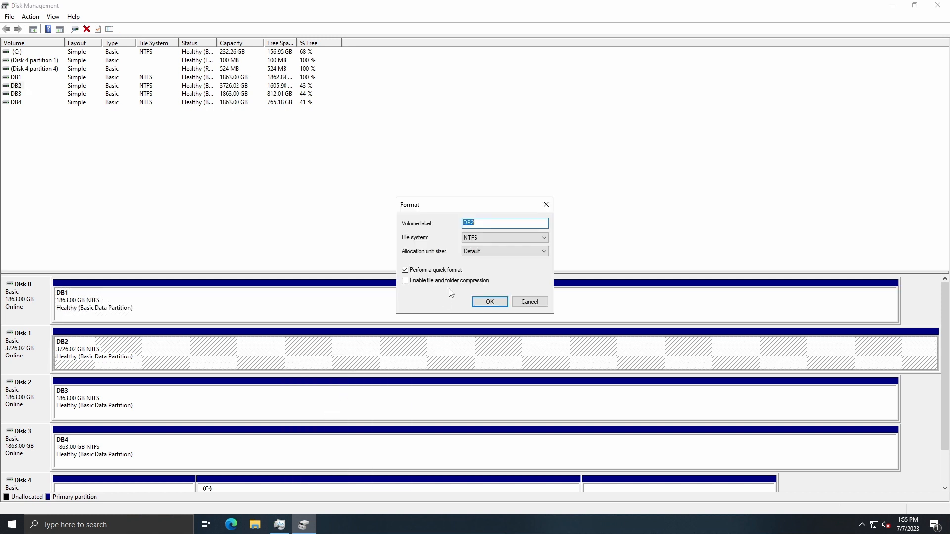
{"action": "left_click", "coordinate": [490, 302]}
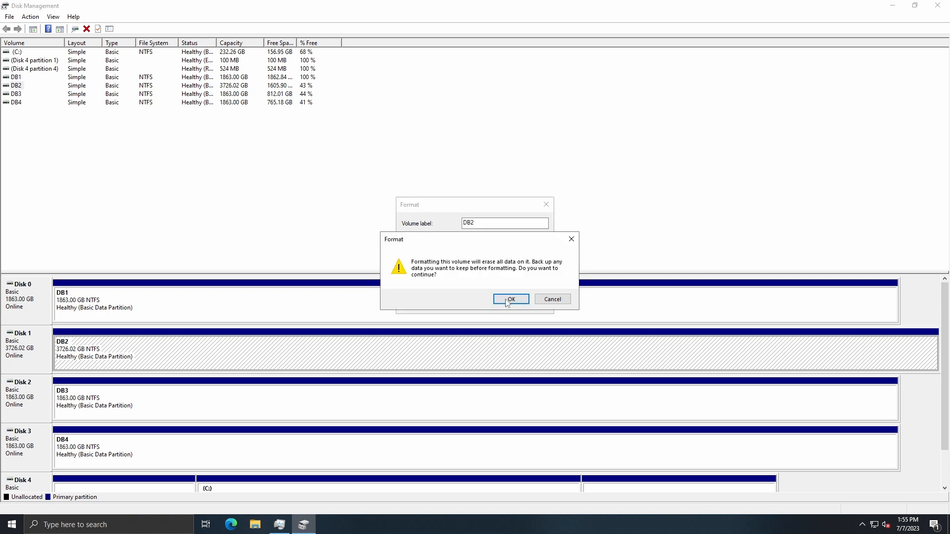
{"action": "left_click", "coordinate": [510, 301]}
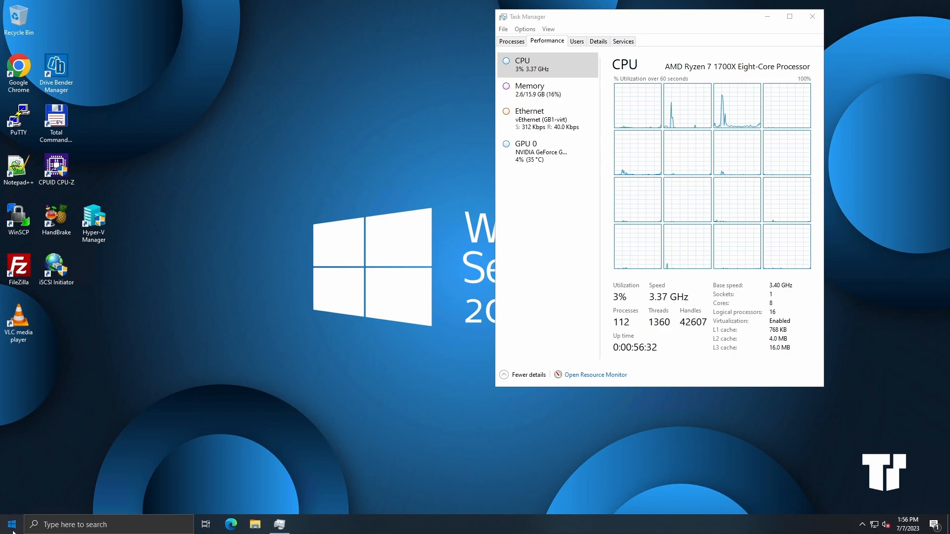
Step: Uninstall Drive Bender from Apps & features in Windows Settings and accept the system restart
{"action": "left_click", "coordinate": [16, 529]}
{"action": "left_click", "coordinate": [15, 483]}
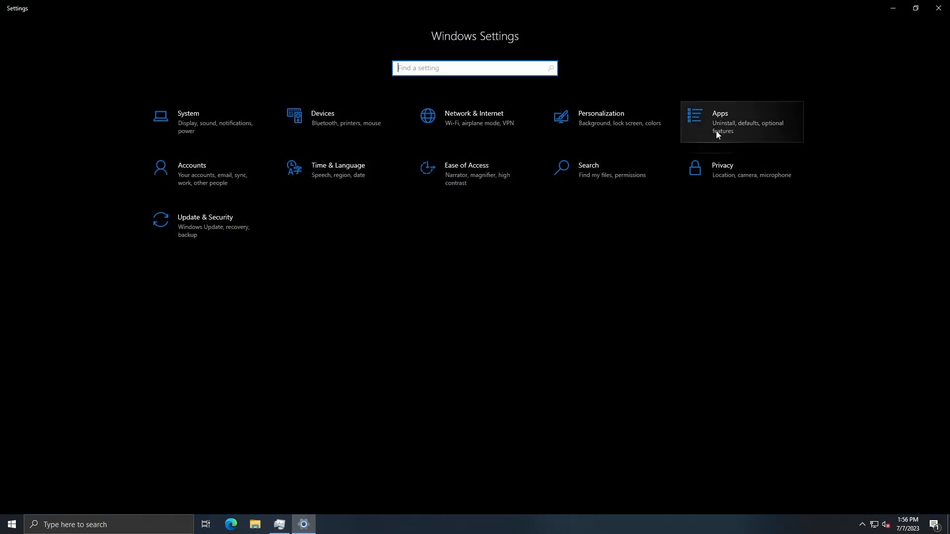
{"action": "left_click", "coordinate": [717, 132]}
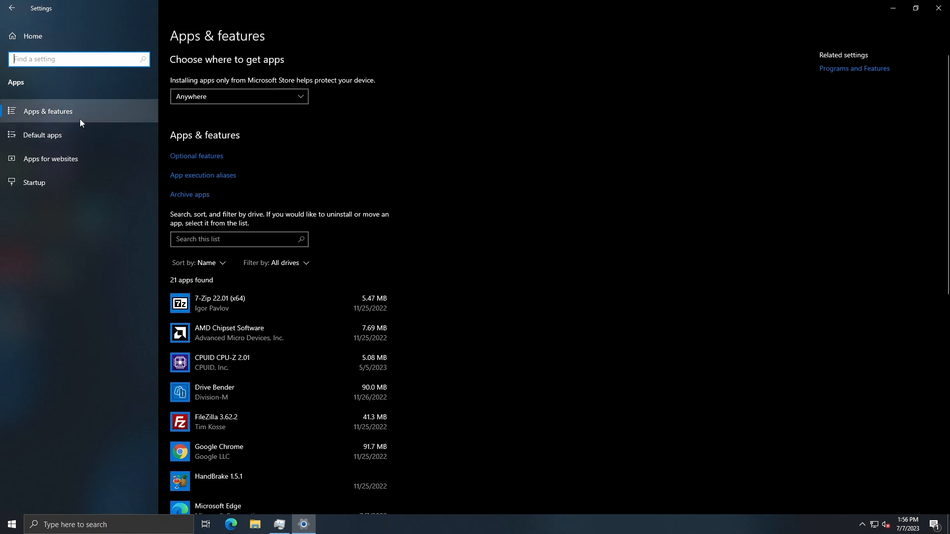
{"action": "scroll", "coordinate": [264, 317], "scroll_direction": "down", "scroll_amount": 5}
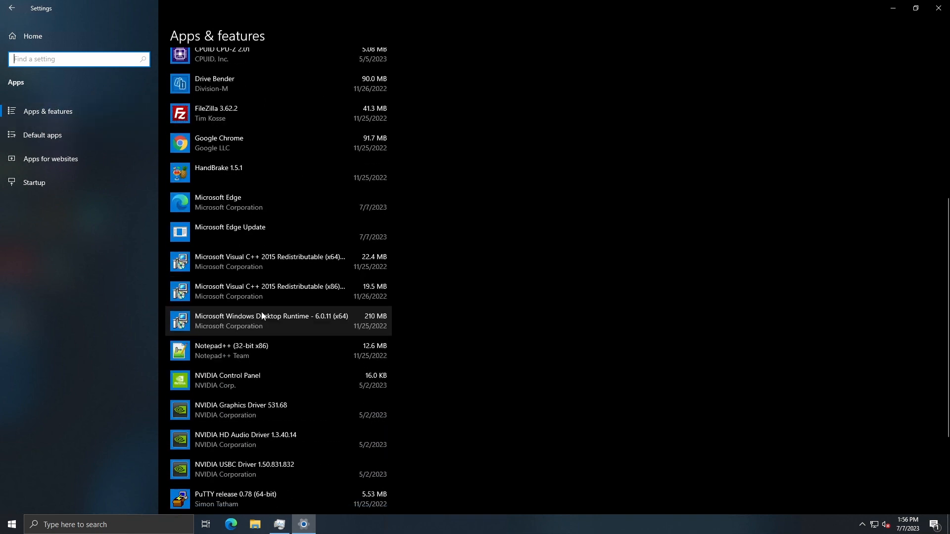
{"action": "scroll", "coordinate": [261, 311], "scroll_direction": "down", "scroll_amount": 2}
{"action": "scroll", "coordinate": [260, 310], "scroll_direction": "up", "scroll_amount": 4}
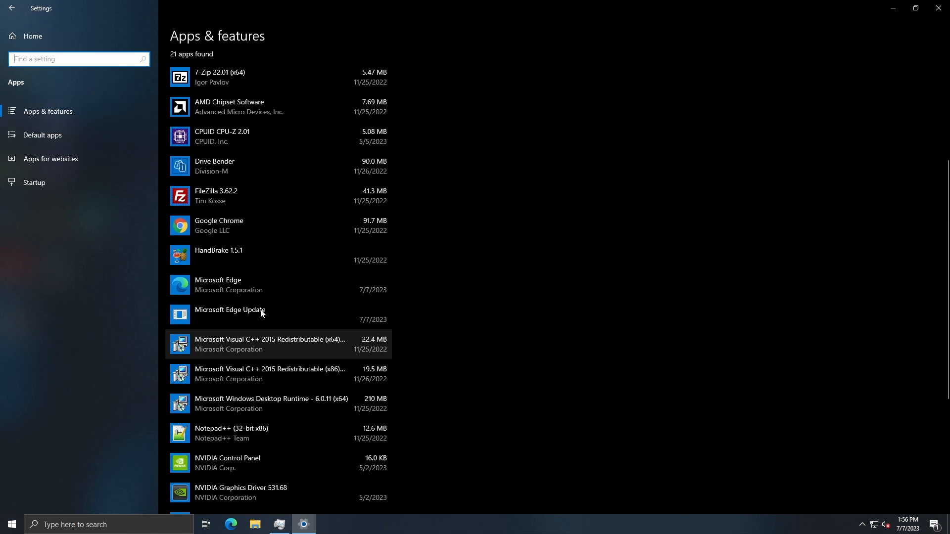
{"action": "left_click", "coordinate": [241, 172]}
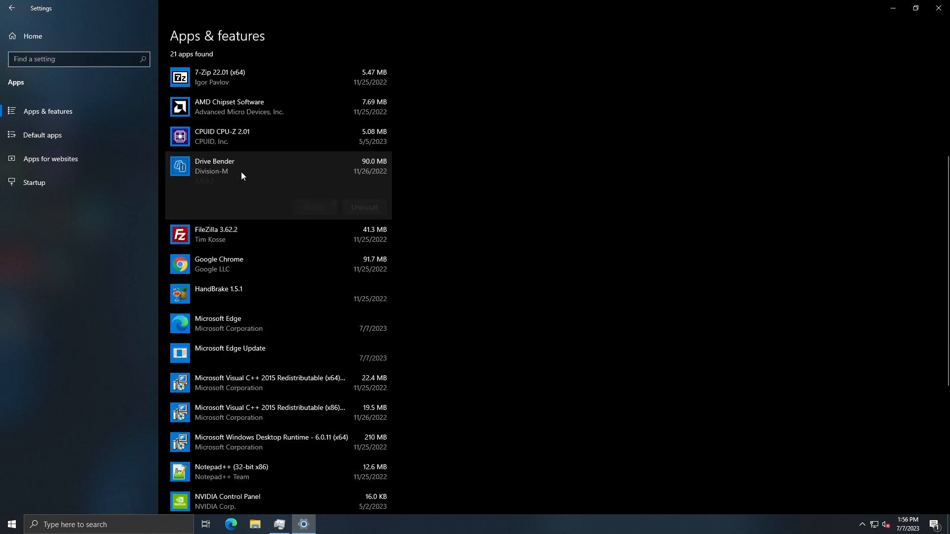
{"action": "left_click", "coordinate": [355, 209]}
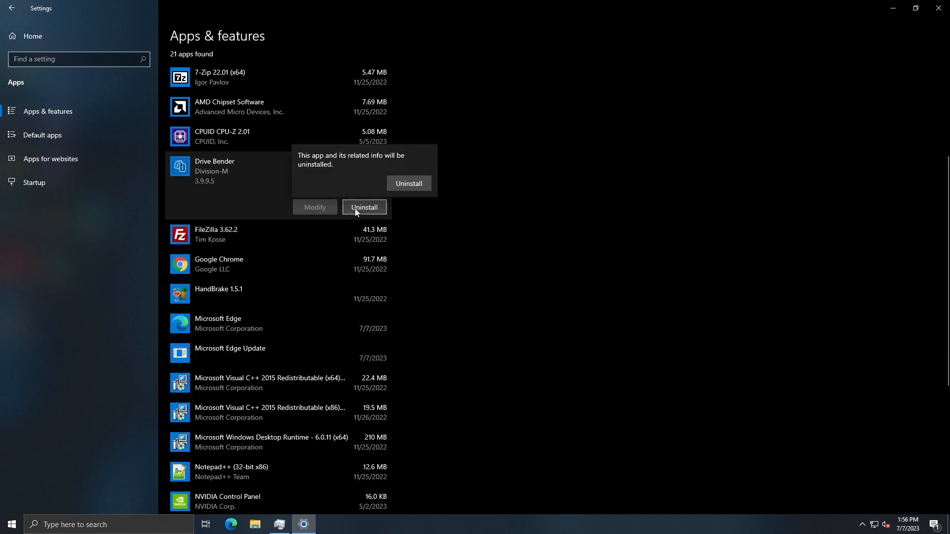
{"action": "left_click", "coordinate": [406, 184]}
{"action": "left_click", "coordinate": [441, 331]}
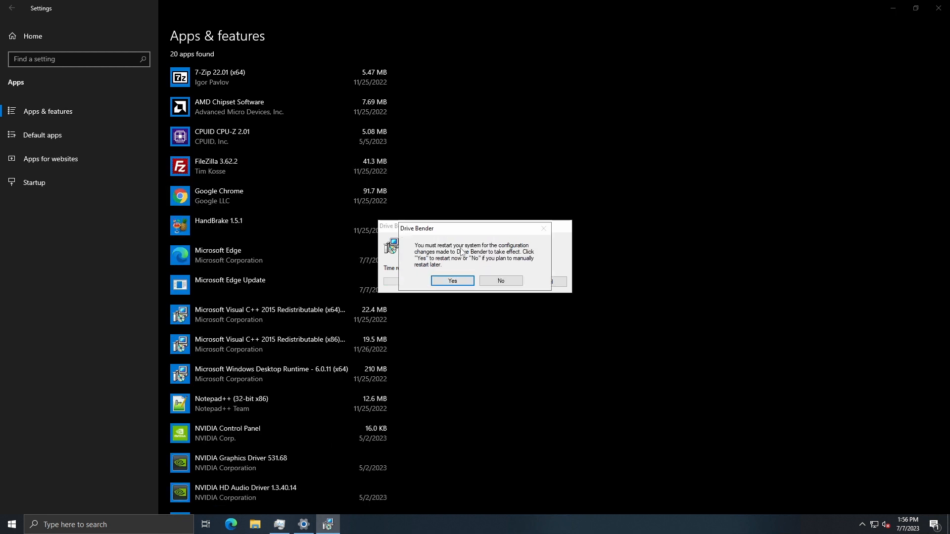
{"action": "left_click", "coordinate": [460, 281]}
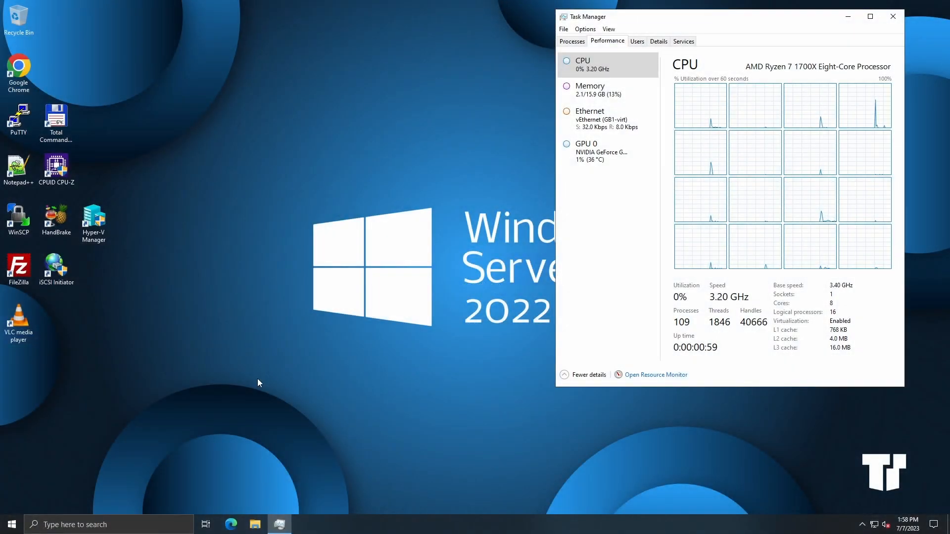
Step: Open the Stable Bit folder on the applications (Z:) network drive and sort its files by name
{"action": "left_click", "coordinate": [255, 524]}
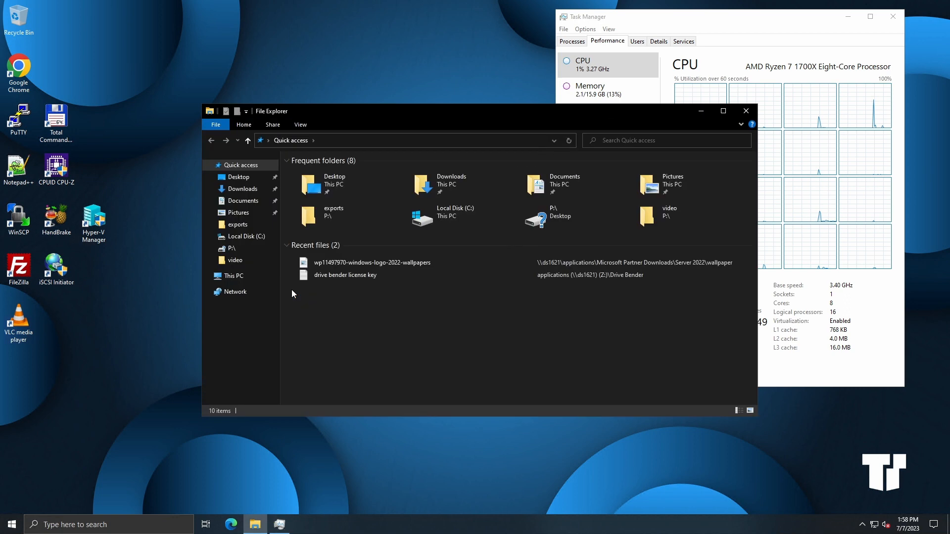
{"action": "left_click", "coordinate": [245, 277]}
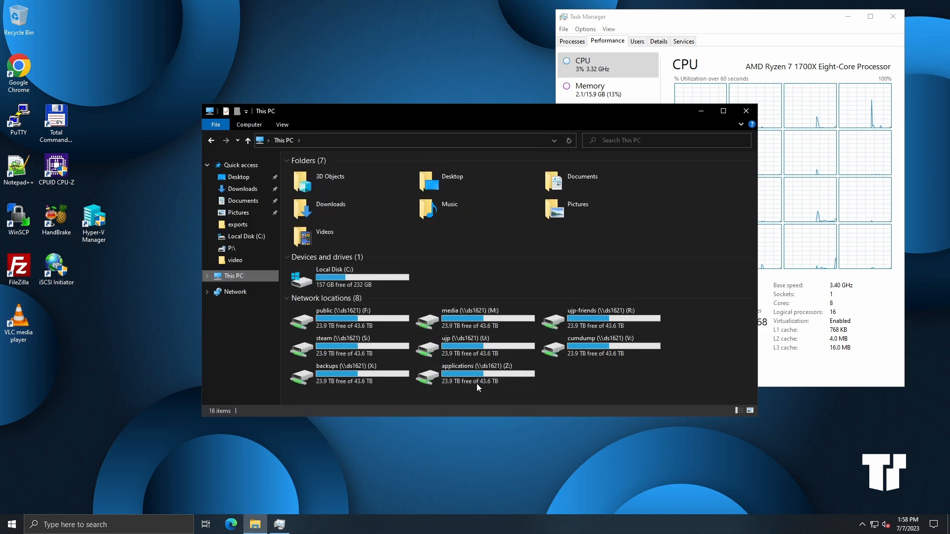
{"action": "double_click", "coordinate": [477, 381]}
{"action": "scroll", "coordinate": [316, 334], "scroll_direction": "down", "scroll_amount": 1}
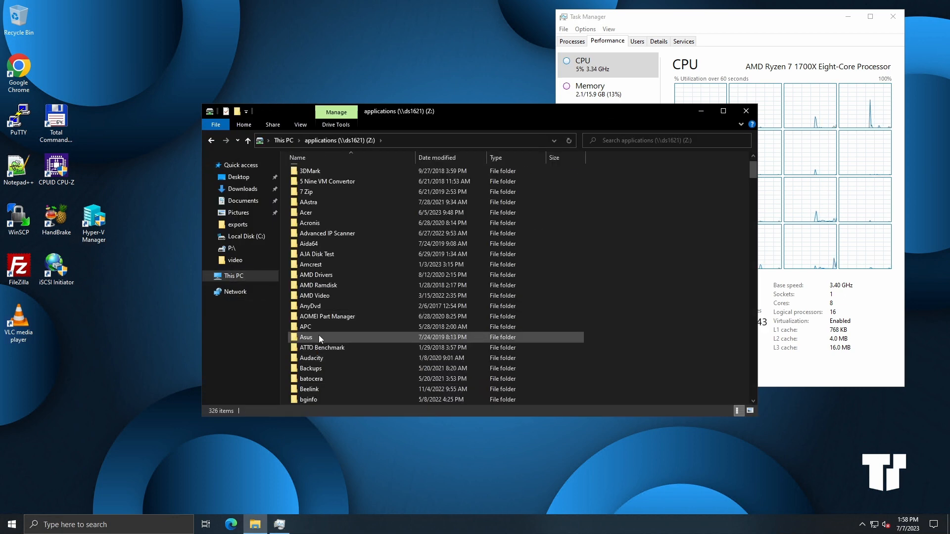
{"action": "left_click", "coordinate": [318, 337]}
{"action": "key", "text": "s"}
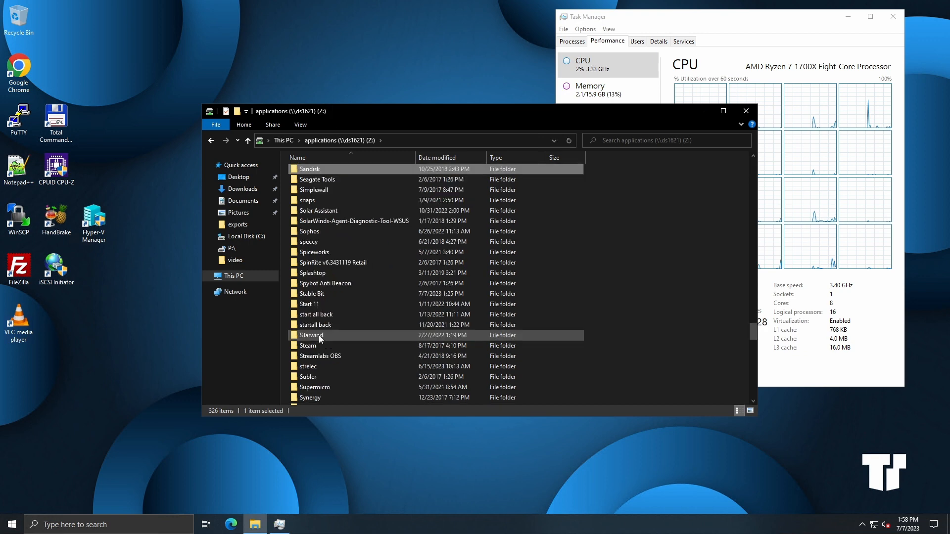
{"action": "double_click", "coordinate": [325, 293]}
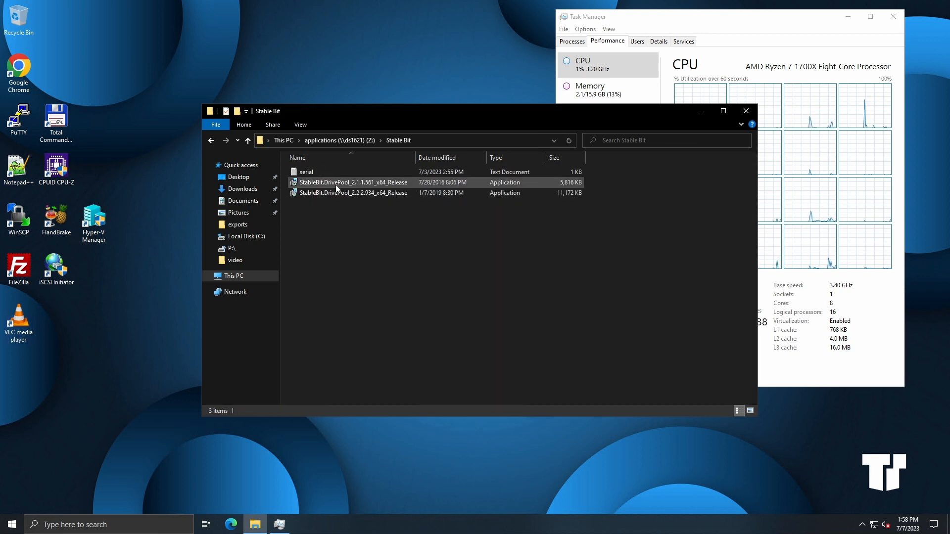
{"action": "left_click", "coordinate": [438, 159]}
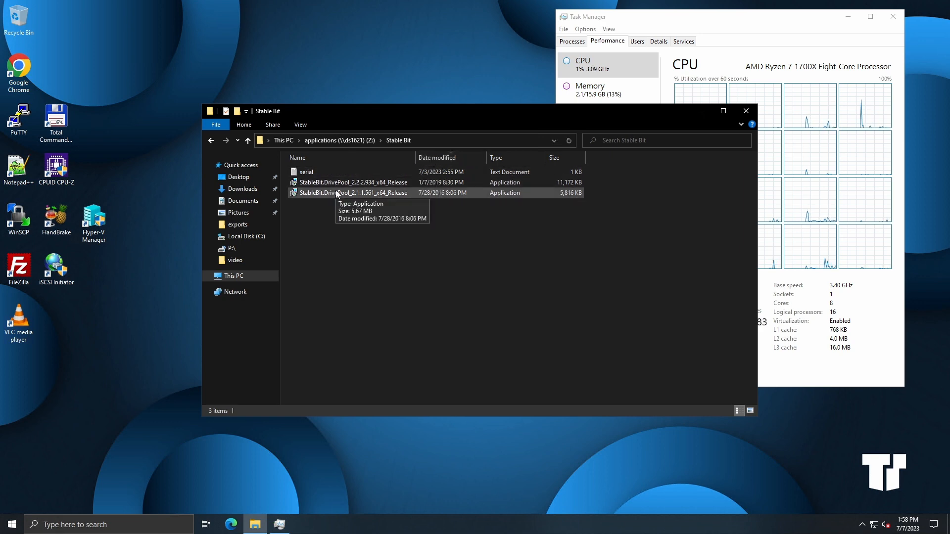
{"action": "left_click", "coordinate": [434, 158]}
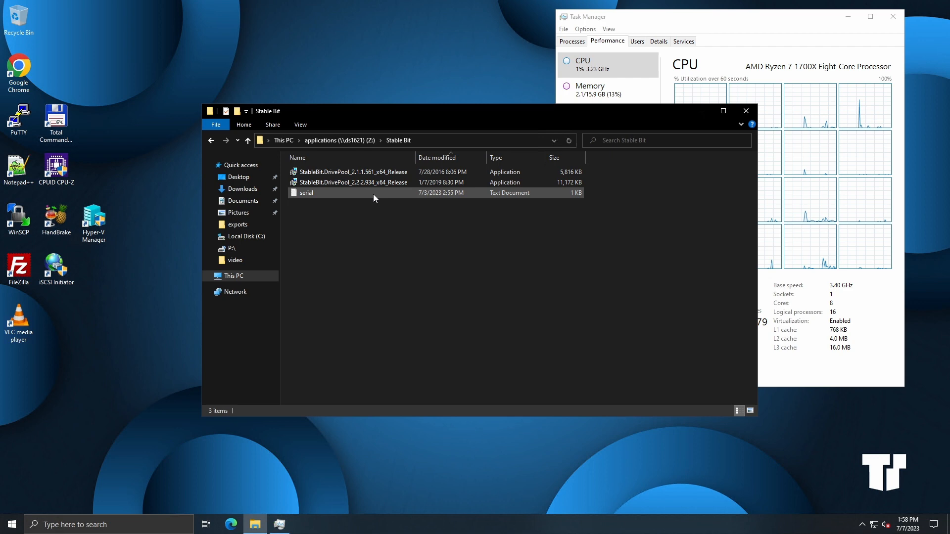
Step: Run the StableBit.DrivePool_2.1.1.561_x64_Release installer, agree to the licence terms and install it
{"action": "double_click", "coordinate": [352, 174]}
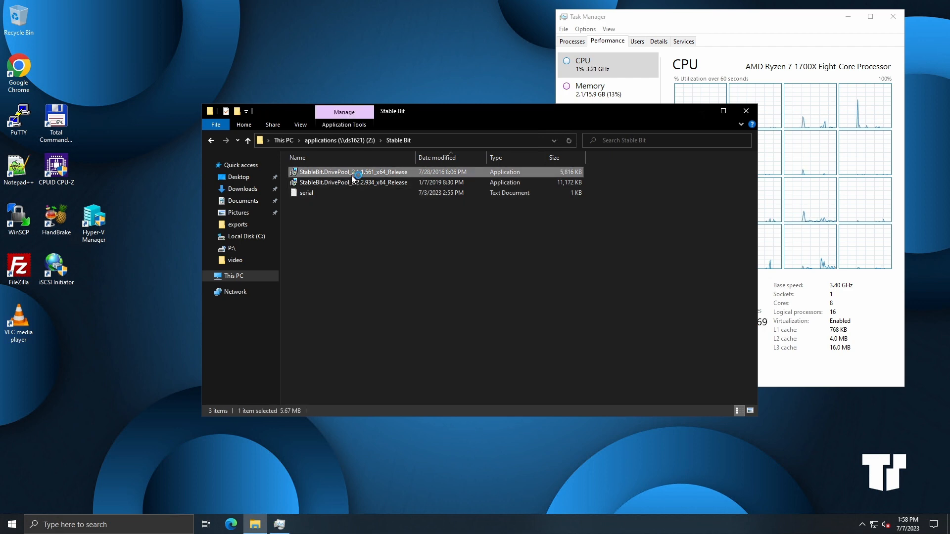
{"action": "left_click", "coordinate": [508, 273]}
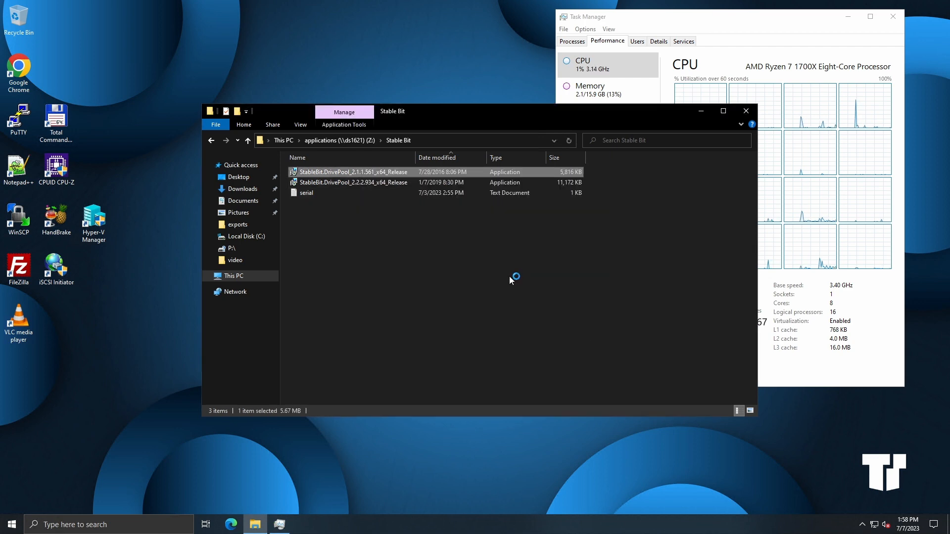
{"action": "left_click", "coordinate": [475, 307]}
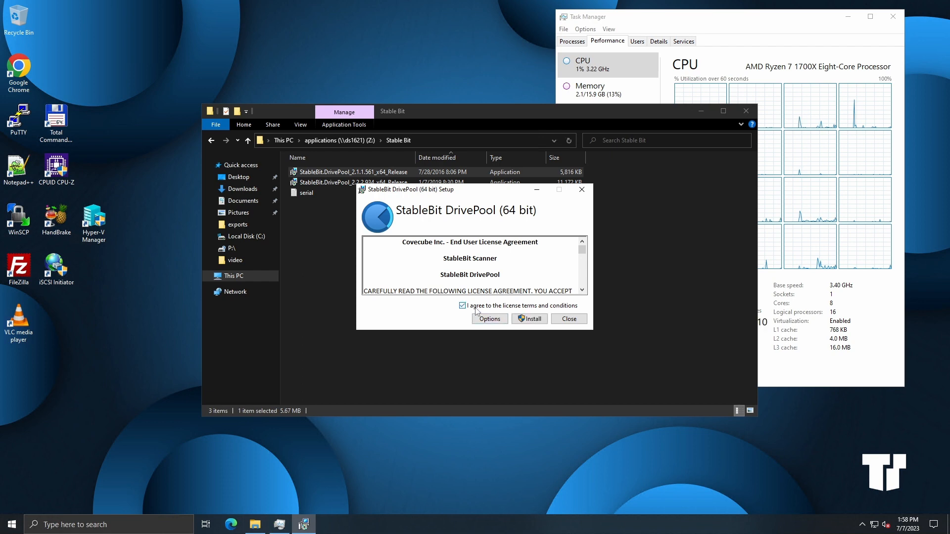
{"action": "left_click", "coordinate": [529, 318]}
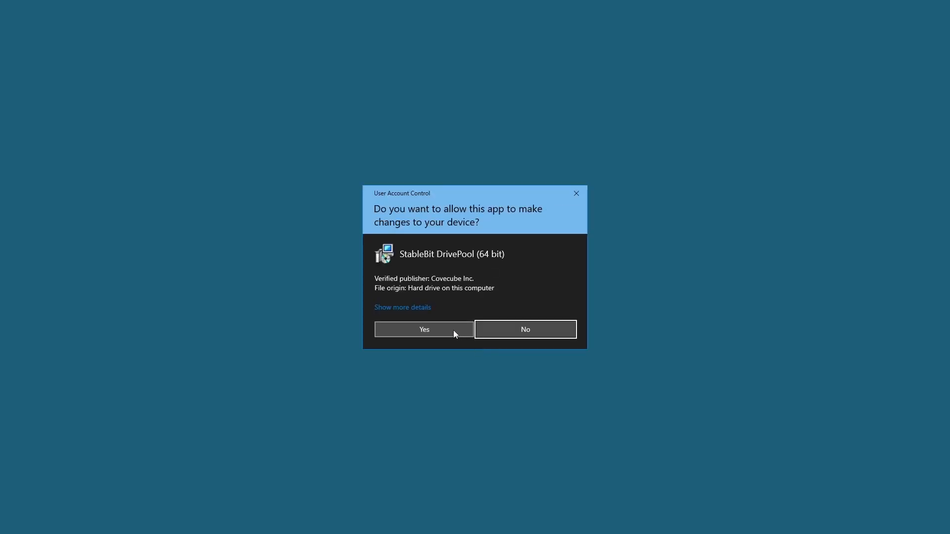
{"action": "left_click", "coordinate": [454, 331]}
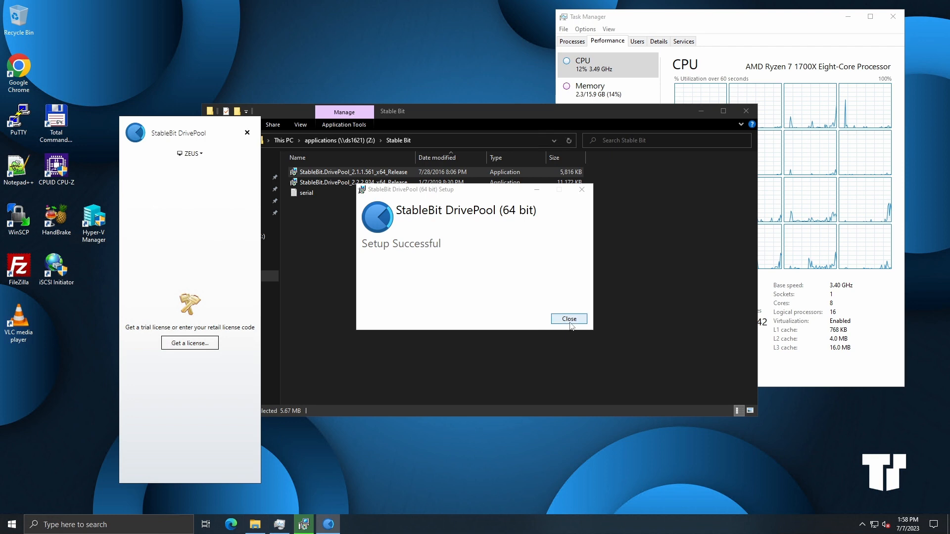
Step: Close the setup, enter the activation ID to activate the DrivePool license, and close the Stable Bit folder window
{"action": "left_click", "coordinate": [569, 319]}
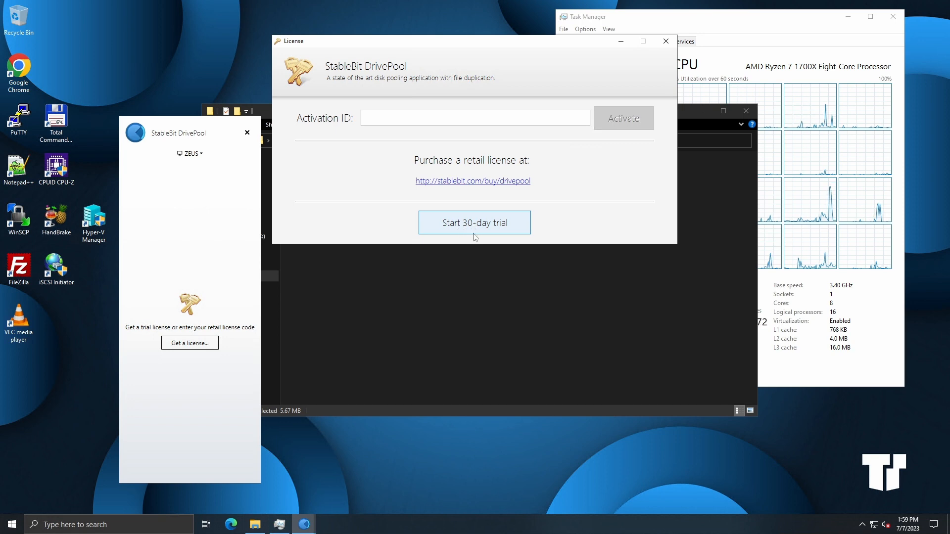
{"action": "left_click", "coordinate": [494, 237]}
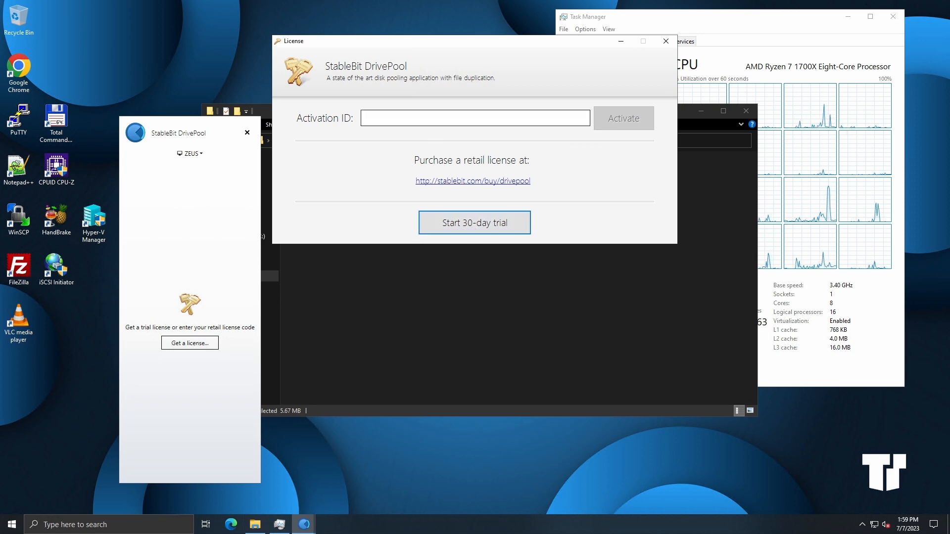
{"action": "left_click", "coordinate": [475, 118]}
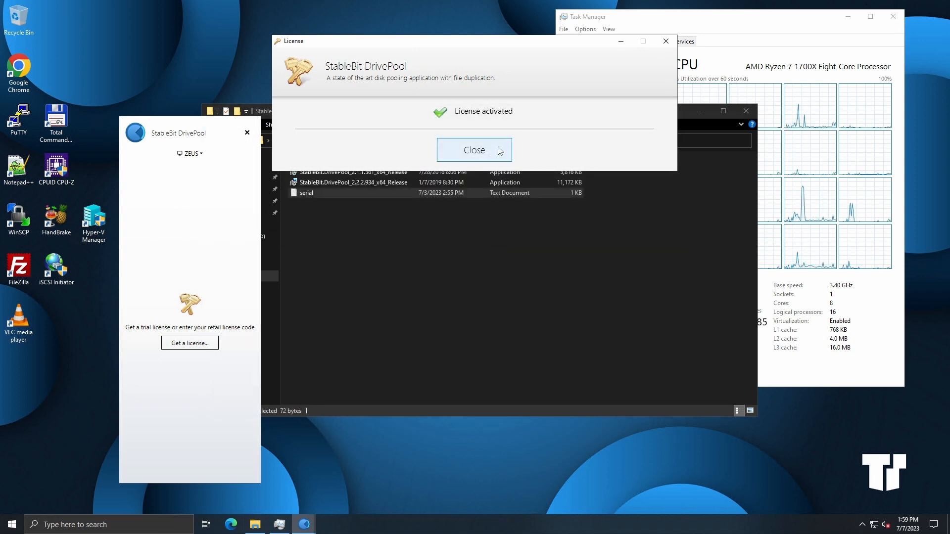
{"action": "left_click", "coordinate": [482, 154]}
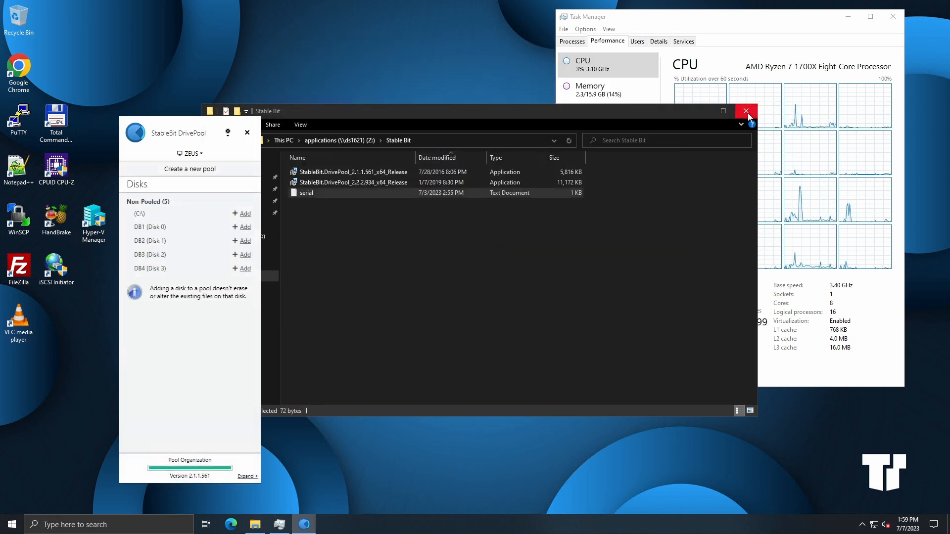
{"action": "left_click", "coordinate": [745, 111]}
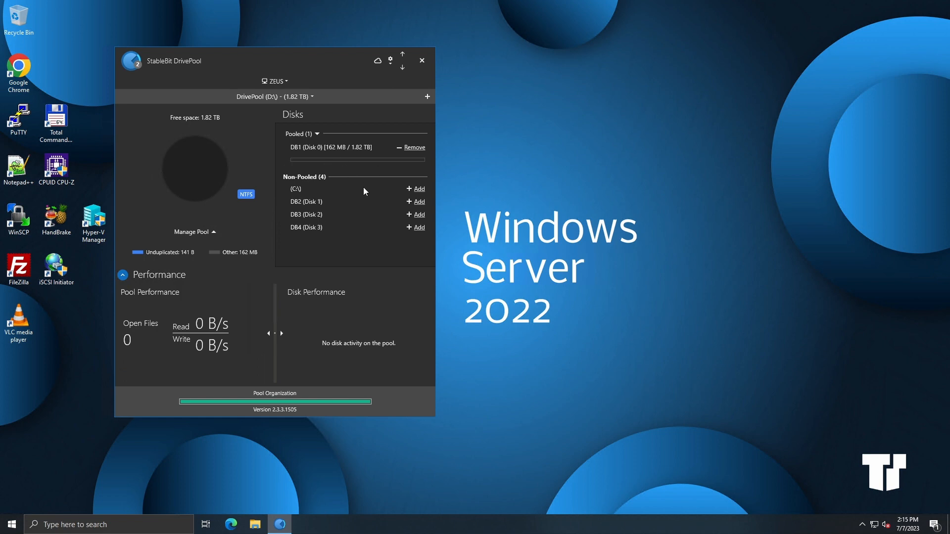
Step: Add the DB2, DB3 and DB4 disks to the DrivePool pool alongside DB1
{"action": "left_click", "coordinate": [214, 233]}
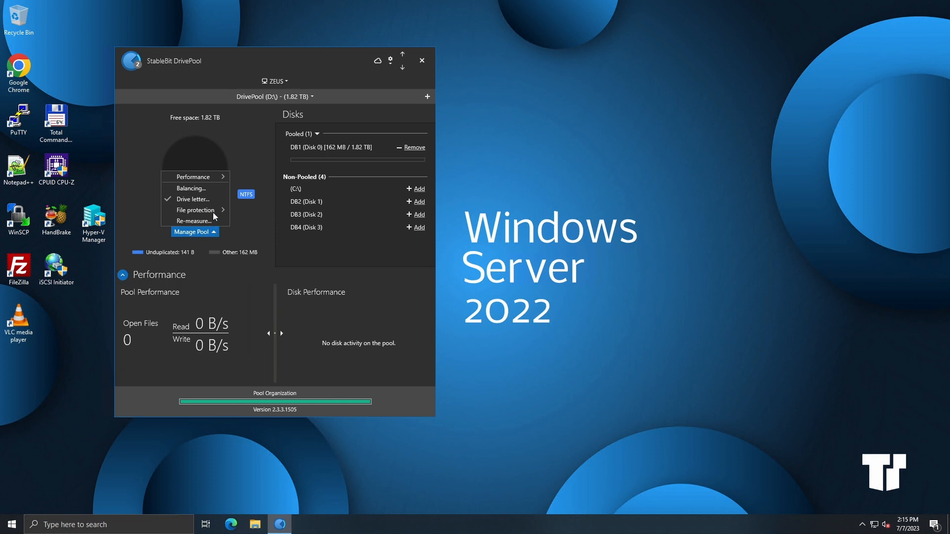
{"action": "mouse_move", "coordinate": [217, 179]}
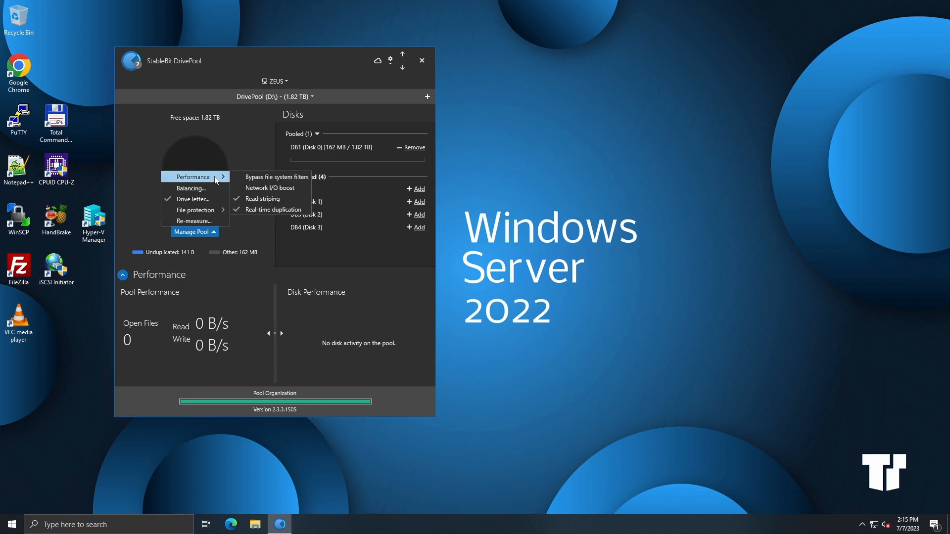
{"action": "left_click", "coordinate": [419, 201]}
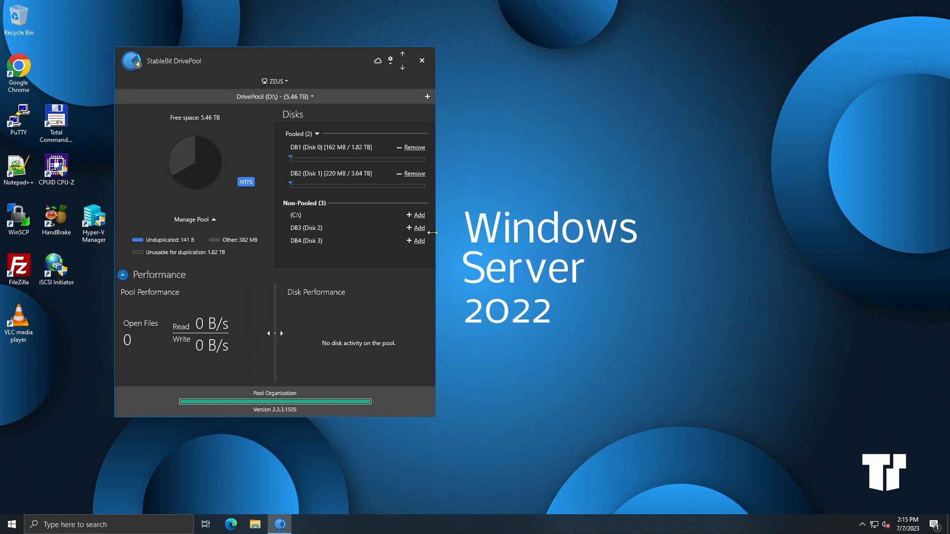
{"action": "left_click", "coordinate": [419, 229]}
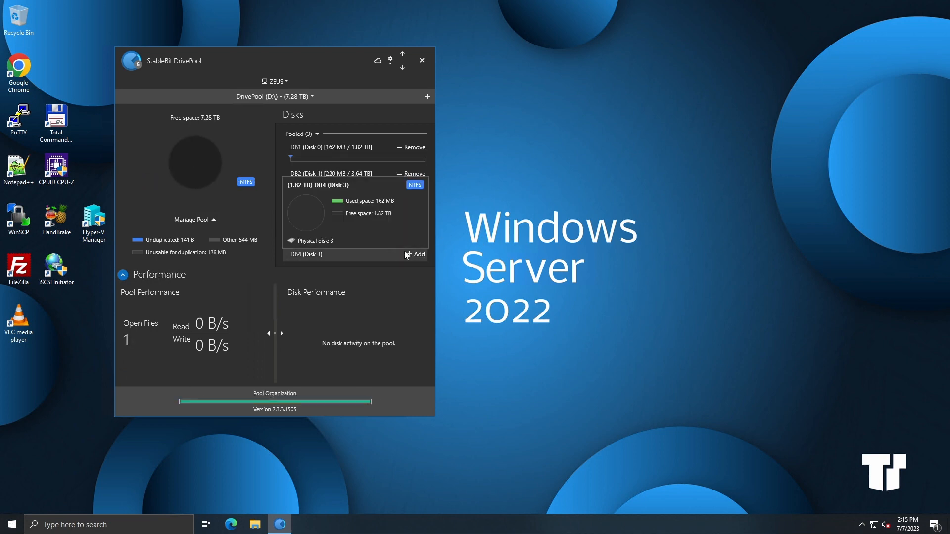
{"action": "left_click", "coordinate": [420, 254]}
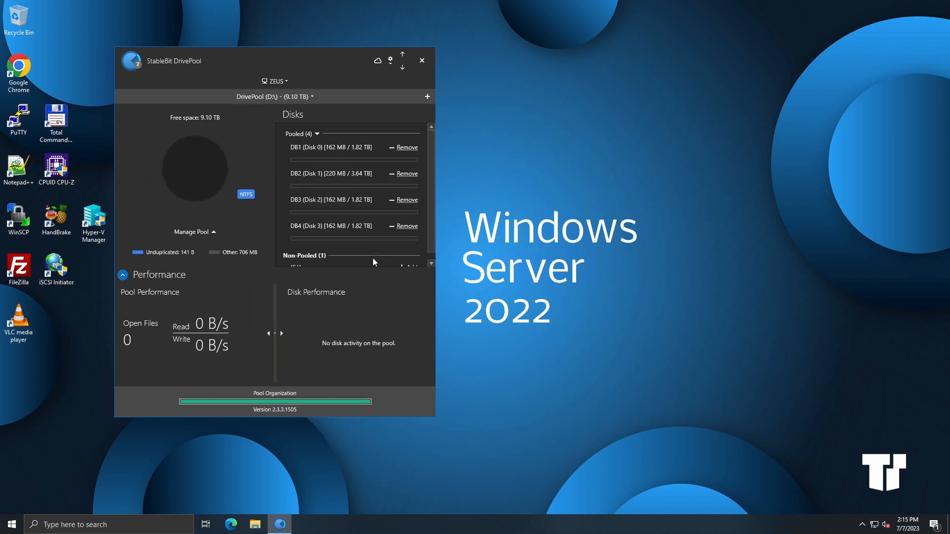
Step: Open the pool's Folder duplication settings under File protection and close them
{"action": "mouse_move", "coordinate": [370, 230]}
{"action": "left_click", "coordinate": [207, 233]}
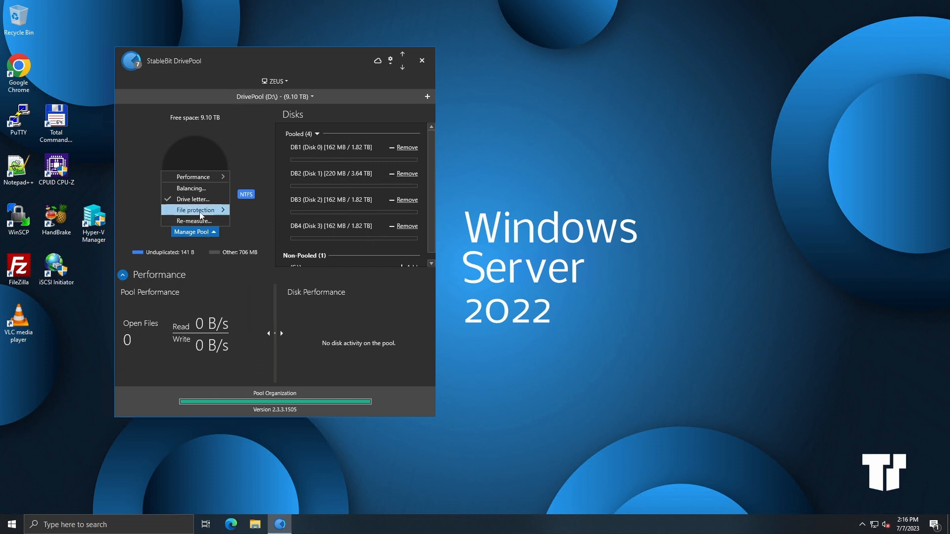
{"action": "mouse_move", "coordinate": [201, 216]}
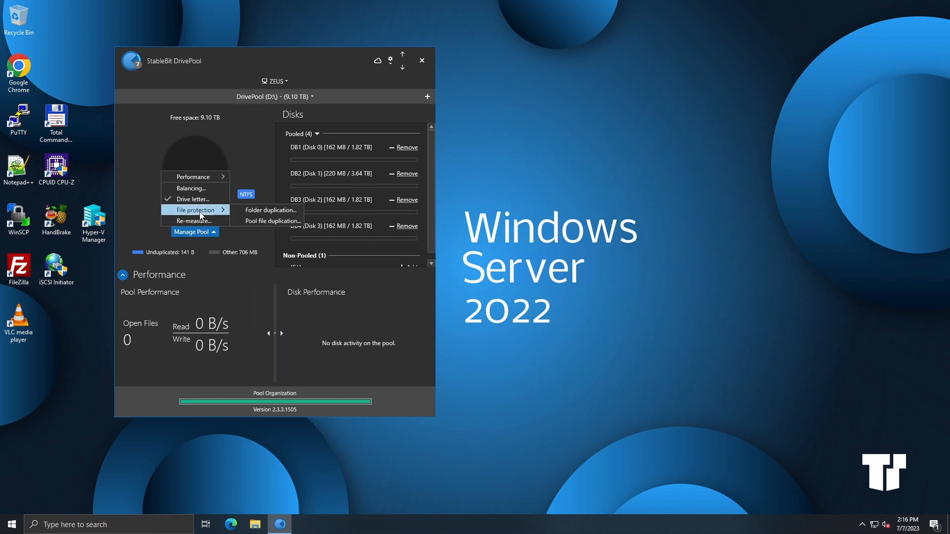
{"action": "left_click", "coordinate": [259, 212]}
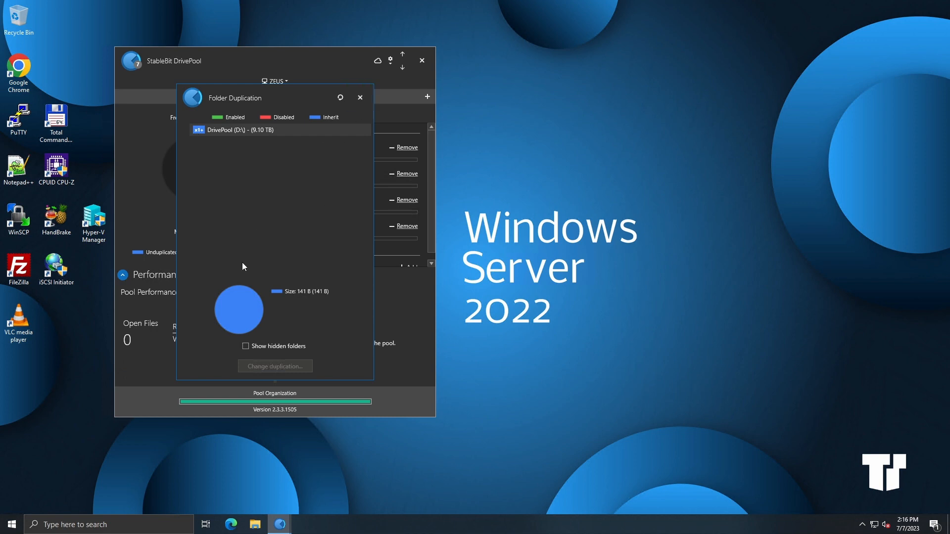
{"action": "left_click", "coordinate": [360, 101]}
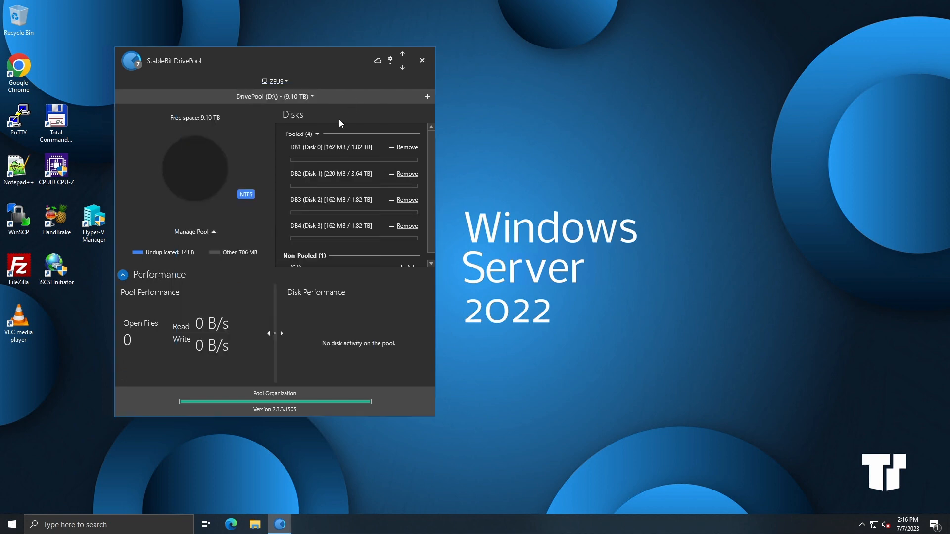
Step: Browse the backups (X:) network drive from This PC in File Explorer and close the window
{"action": "left_click", "coordinate": [255, 524]}
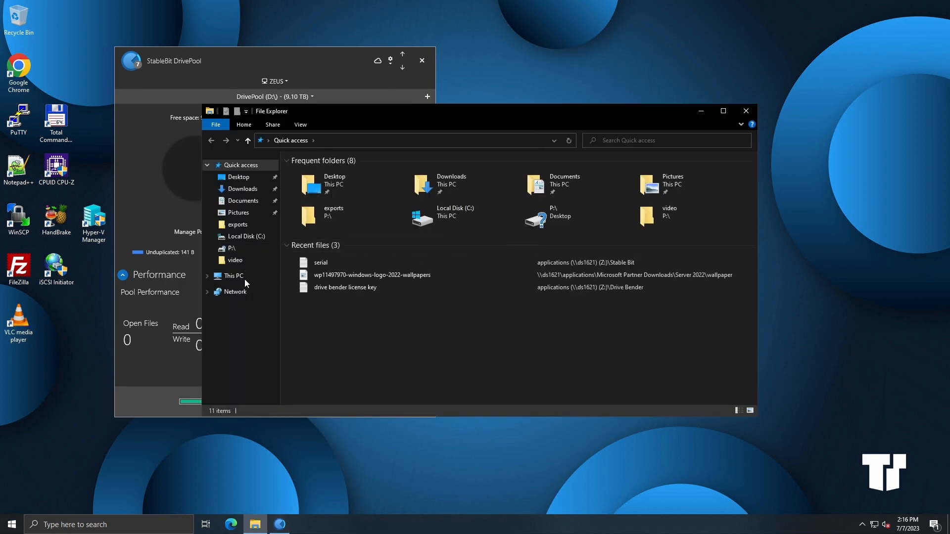
{"action": "left_click", "coordinate": [234, 276]}
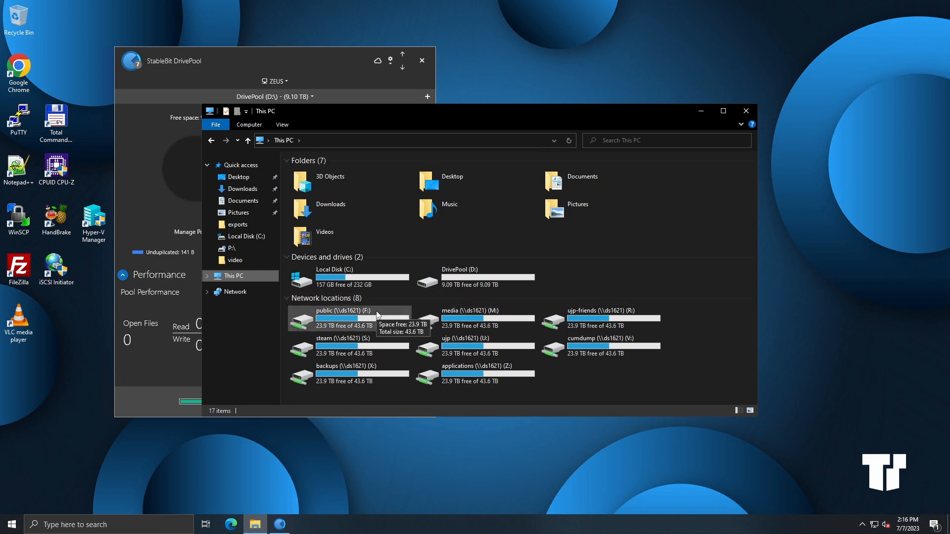
{"action": "double_click", "coordinate": [364, 376]}
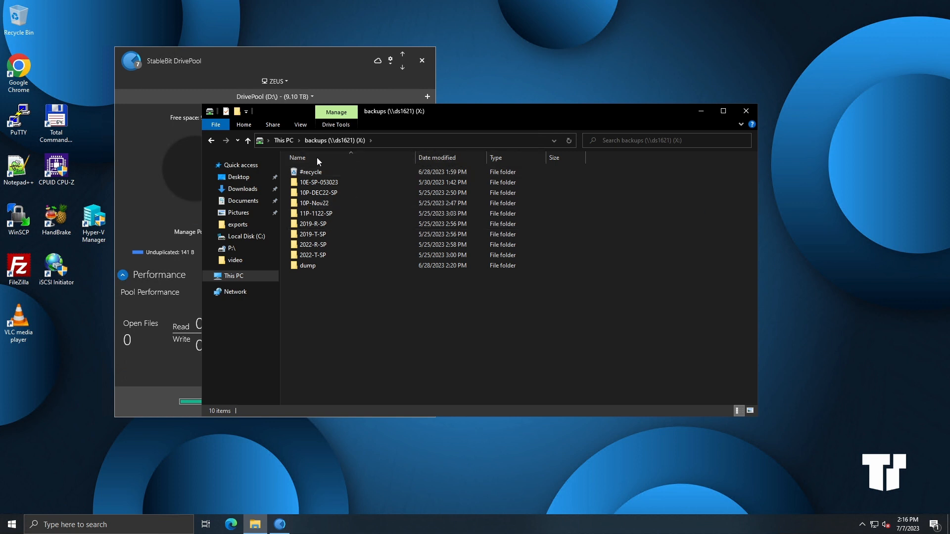
{"action": "left_click", "coordinate": [747, 113]}
Step: Launch Total Commander, dismiss the nag screen, and show the backups X: drive beside the DrivePool D: drive
{"action": "double_click", "coordinate": [56, 123]}
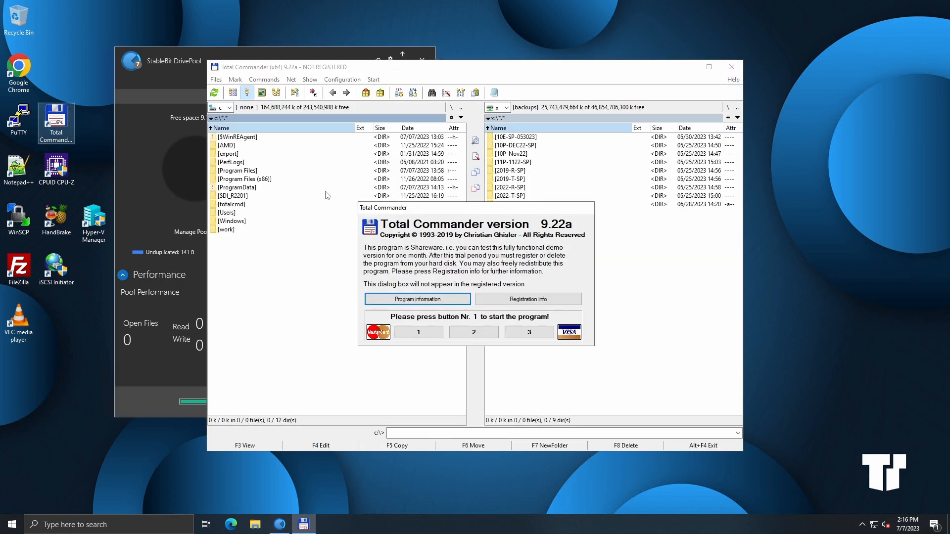
{"action": "left_click", "coordinate": [419, 332]}
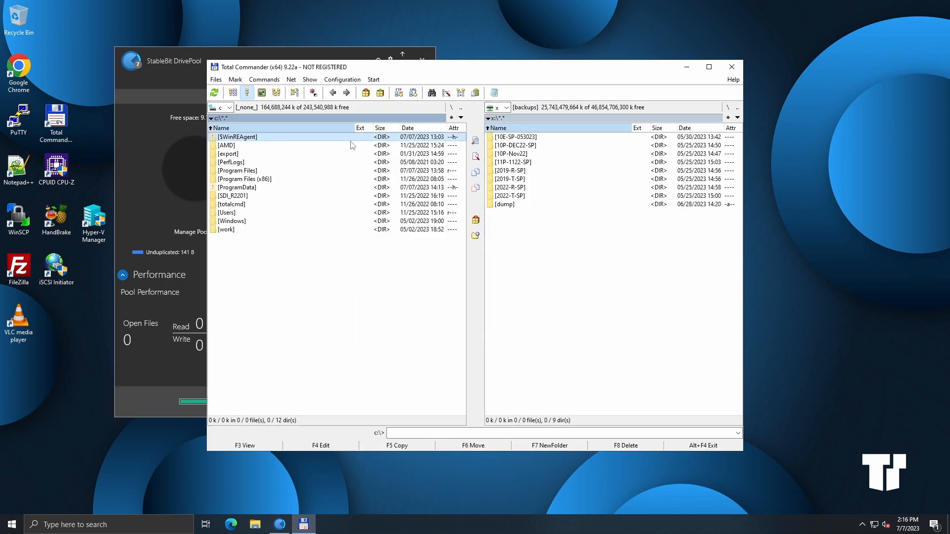
{"action": "left_click", "coordinate": [230, 108]}
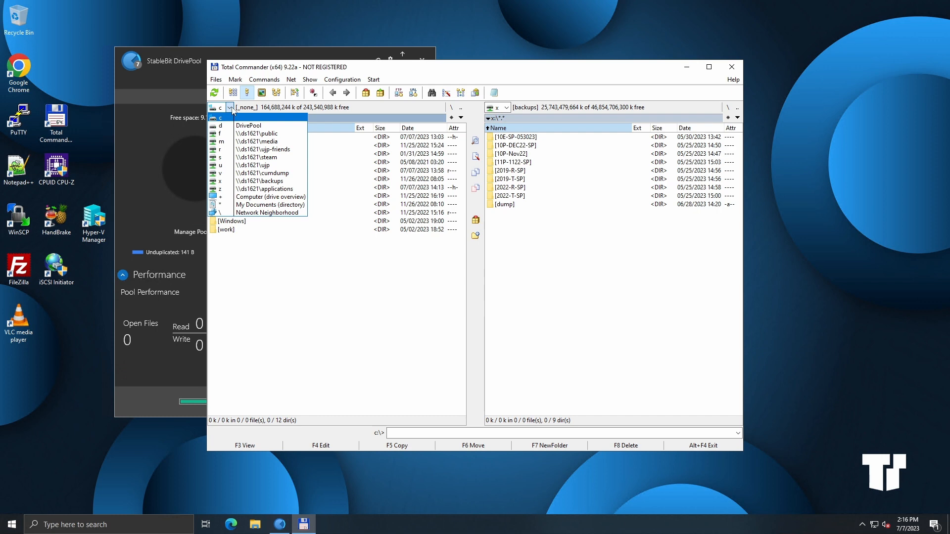
{"action": "left_click", "coordinate": [225, 183]}
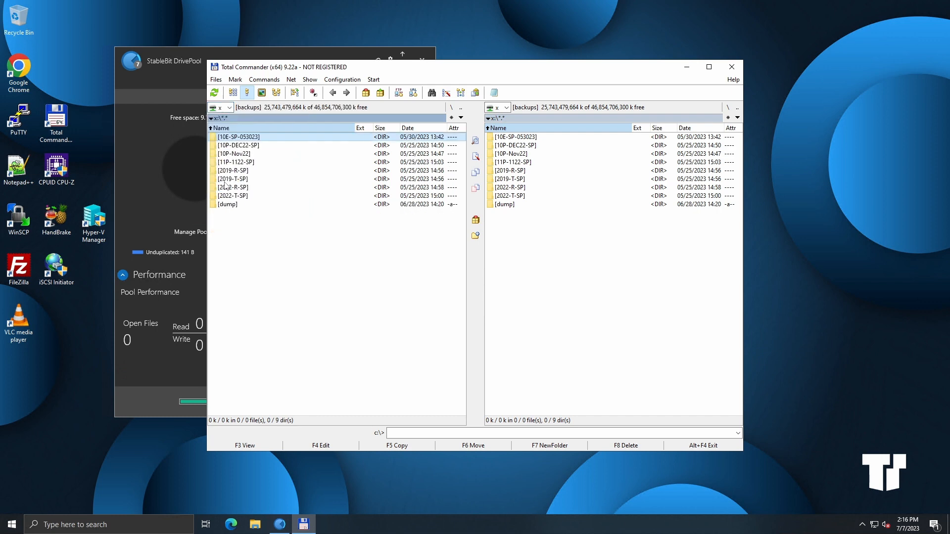
{"action": "left_click", "coordinate": [509, 109]}
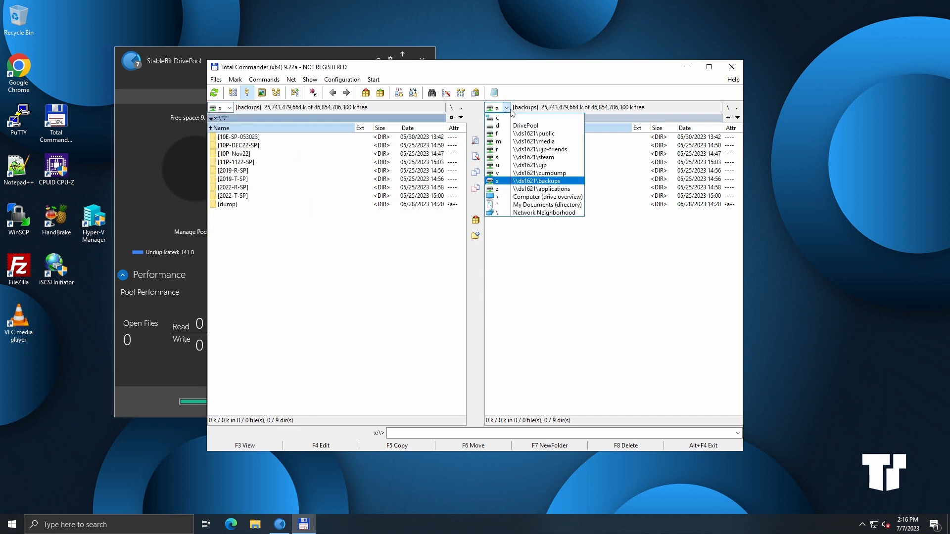
{"action": "left_click", "coordinate": [502, 125]}
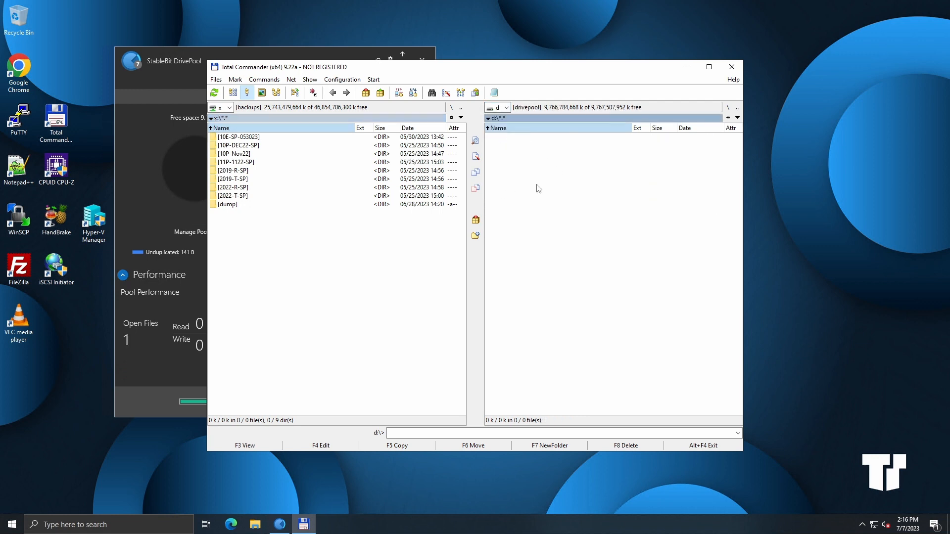
Step: Create a new folder named exports on the DrivePool drive
{"action": "left_click", "coordinate": [535, 445]}
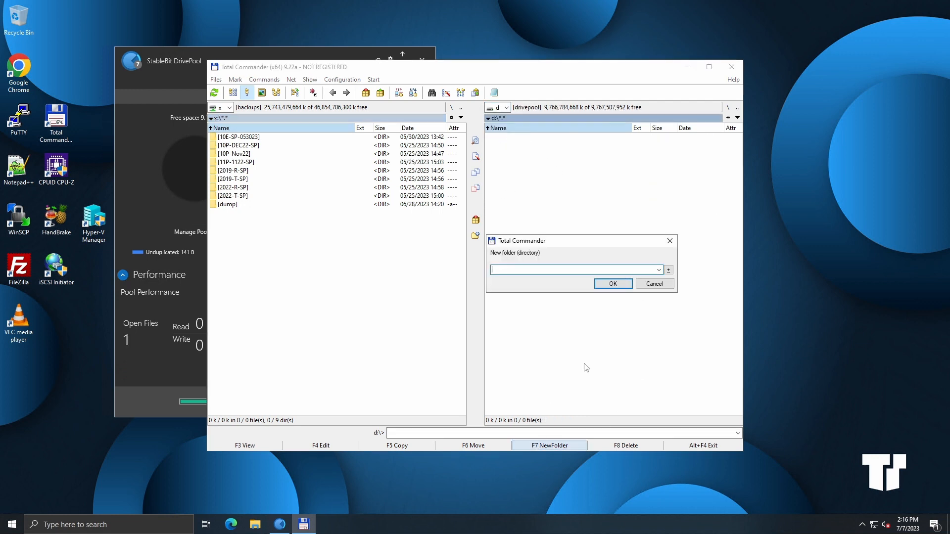
{"action": "type", "text": "exports"}
{"action": "key", "text": "Return"}
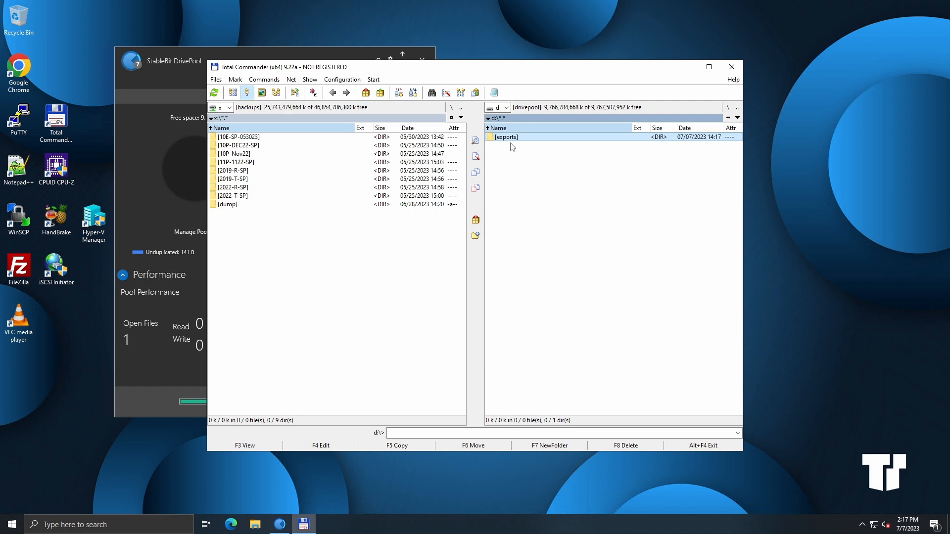
Step: Copy all folders from the backups drive into the exports folder on DrivePool, sending the copy to the background
{"action": "double_click", "coordinate": [508, 139]}
{"action": "left_click", "coordinate": [238, 139]}
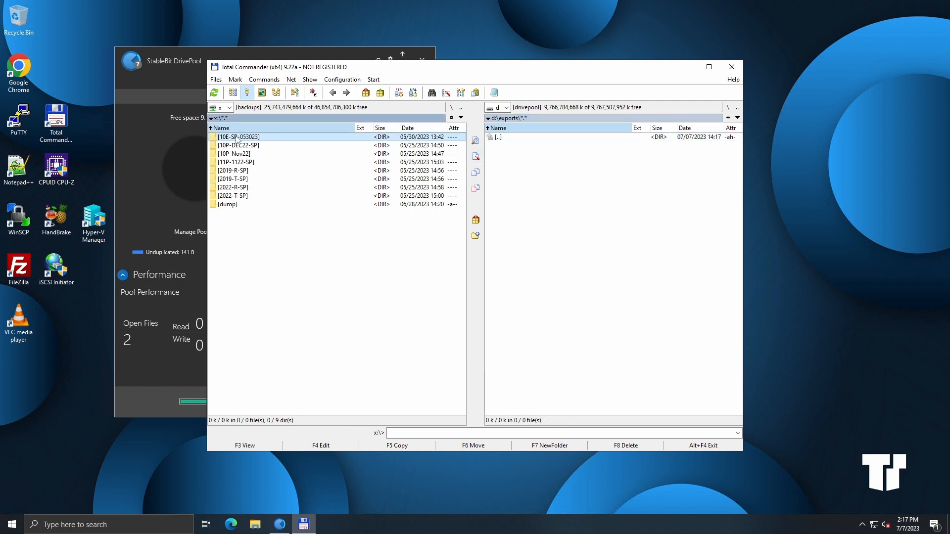
{"action": "left_click", "coordinate": [235, 79]}
{"action": "left_click", "coordinate": [249, 110]}
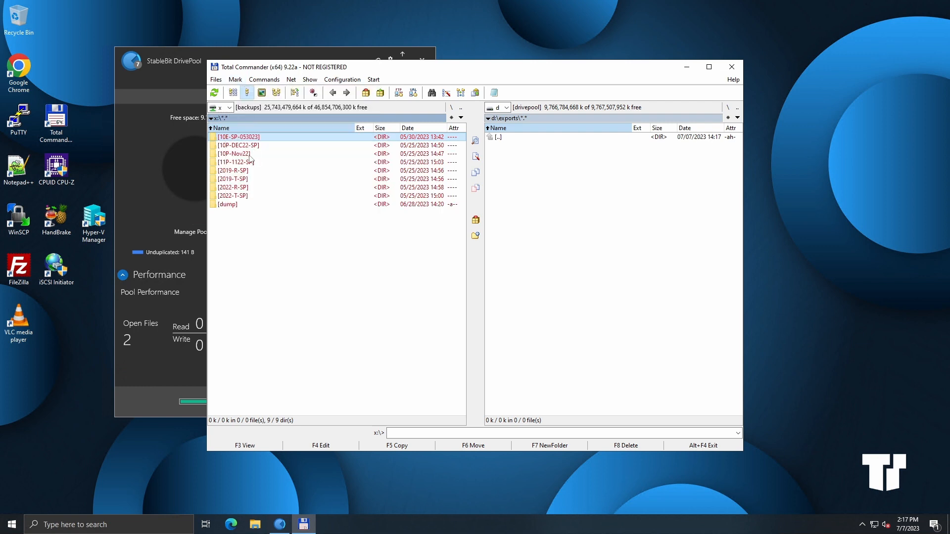
{"action": "left_click_drag", "start_coordinate": [249, 159], "coordinate": [599, 213]}
{"action": "left_click", "coordinate": [388, 295]}
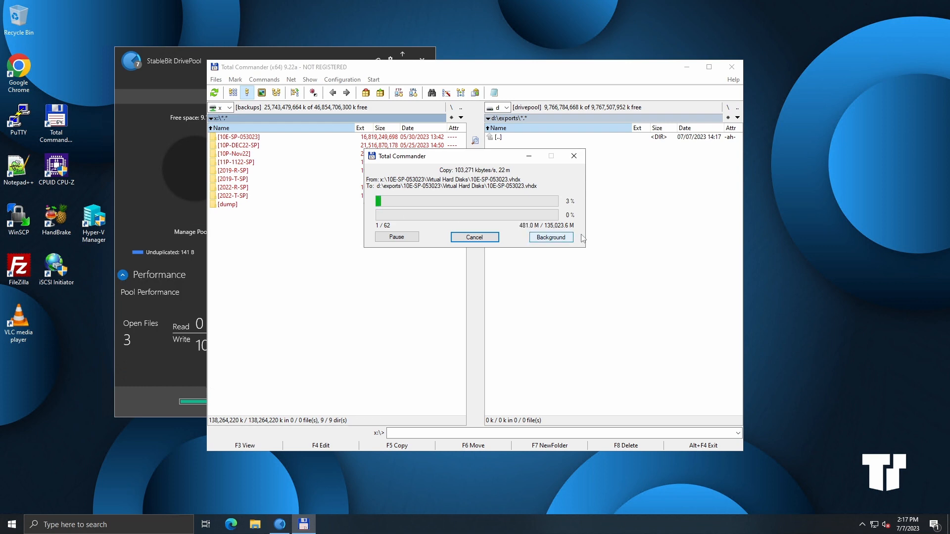
{"action": "left_click", "coordinate": [571, 239]}
{"action": "left_click", "coordinate": [687, 67]}
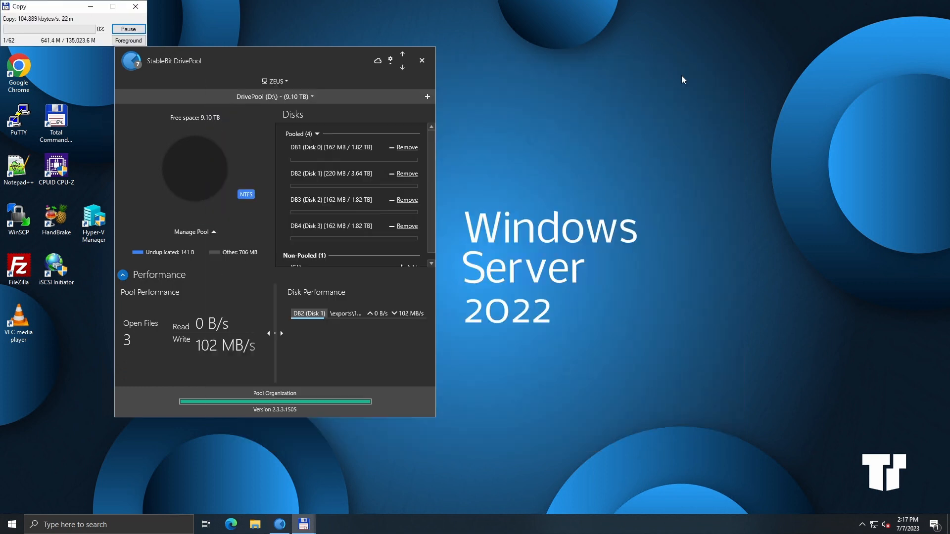
Step: Open Task Manager and view the Ethernet performance graph while the copy runs
{"action": "left_click_drag", "start_coordinate": [310, 59], "coordinate": [368, 38]}
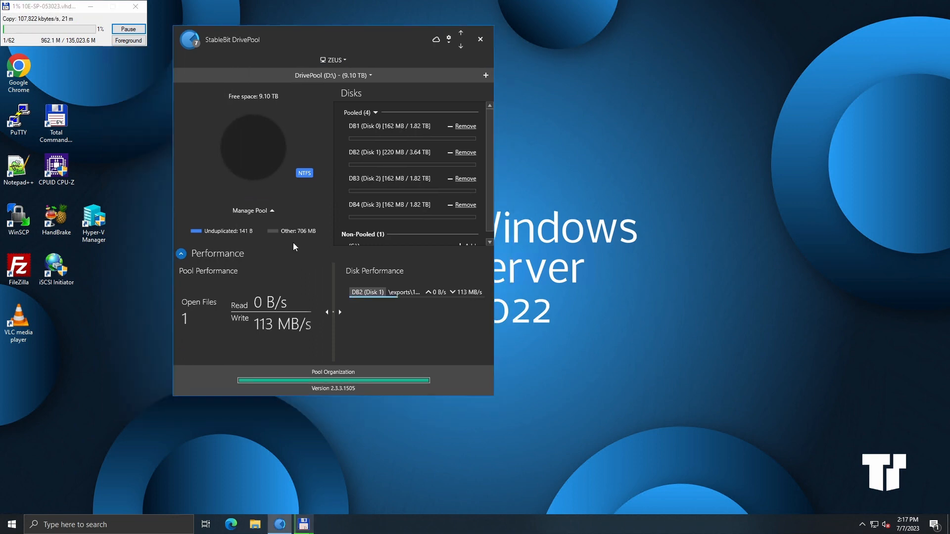
{"action": "right_click", "coordinate": [13, 526]}
{"action": "left_click", "coordinate": [40, 408]}
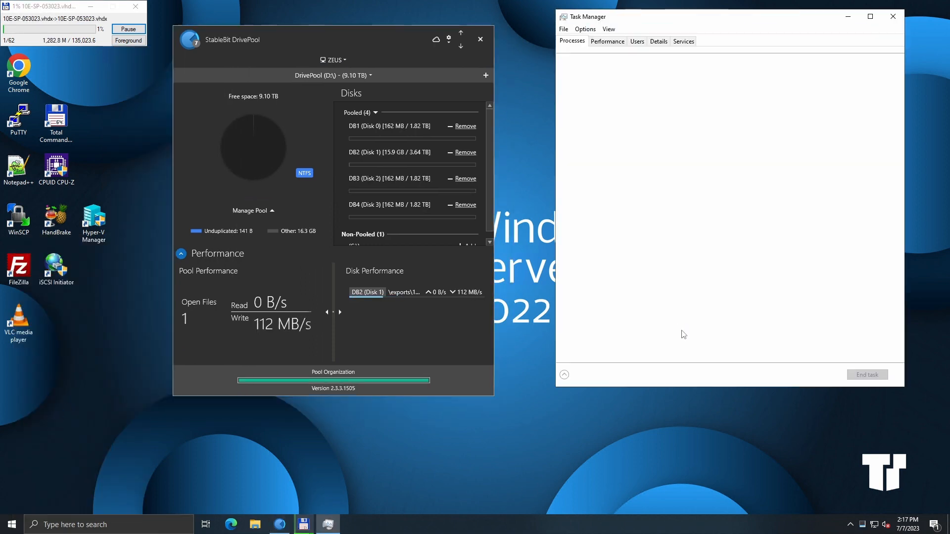
{"action": "left_click", "coordinate": [608, 41]}
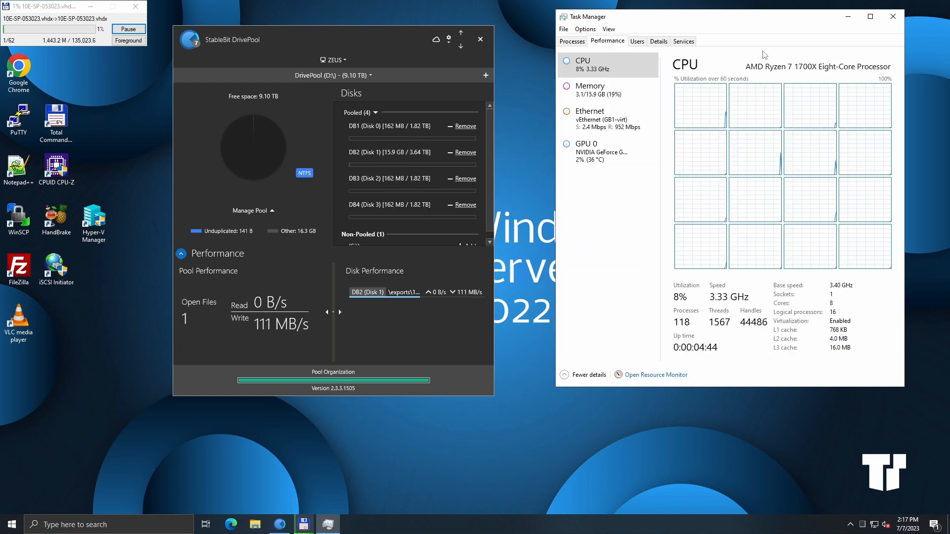
{"action": "left_click", "coordinate": [619, 115]}
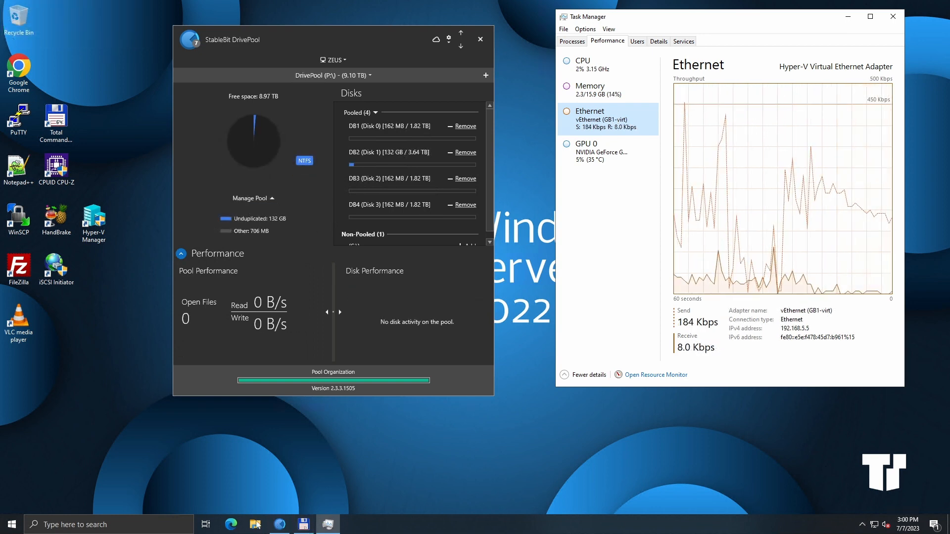
Step: Open the DrivePool (P:) drive from This PC in File Explorer
{"action": "left_click", "coordinate": [276, 449]}
{"action": "key", "text": "super+e"}
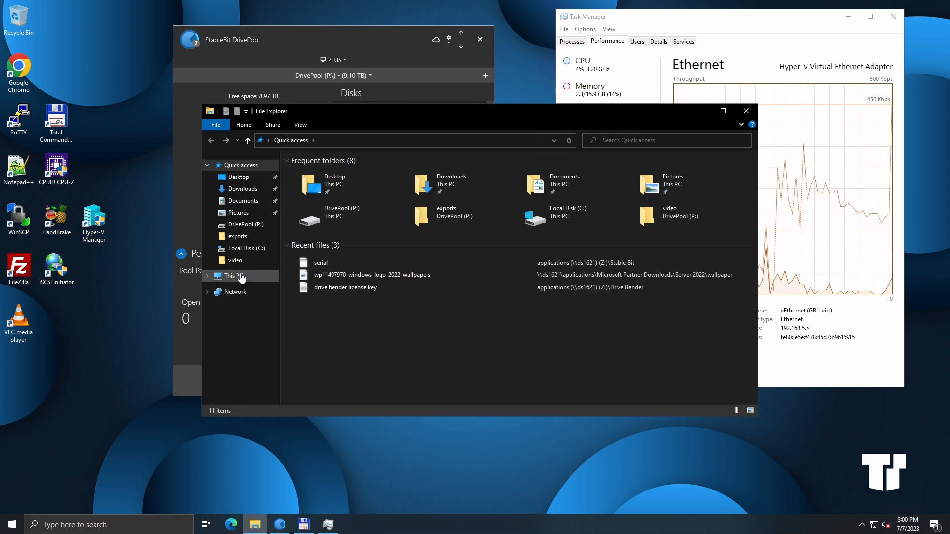
{"action": "left_click", "coordinate": [242, 277]}
{"action": "double_click", "coordinate": [473, 275]}
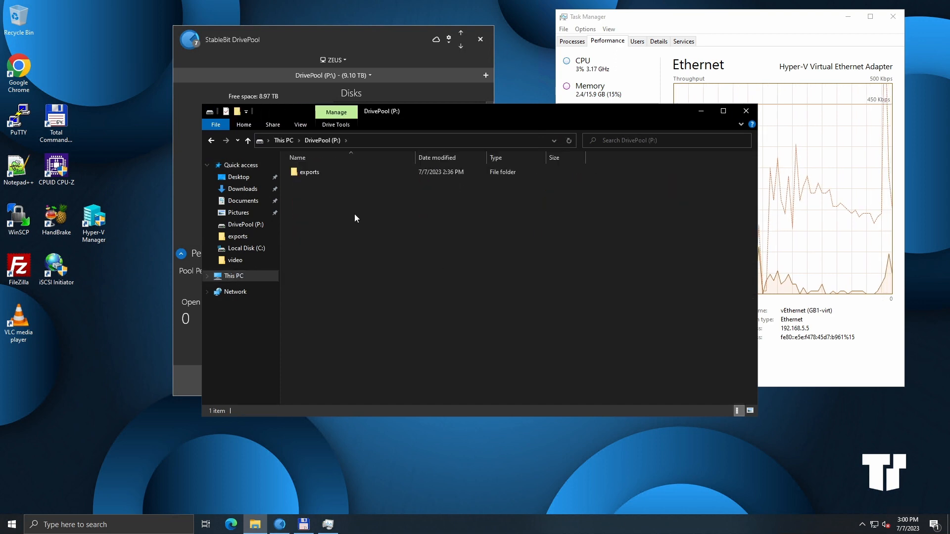
Step: Delete the dump folder from the exports folder on the DrivePool drive
{"action": "double_click", "coordinate": [319, 171]}
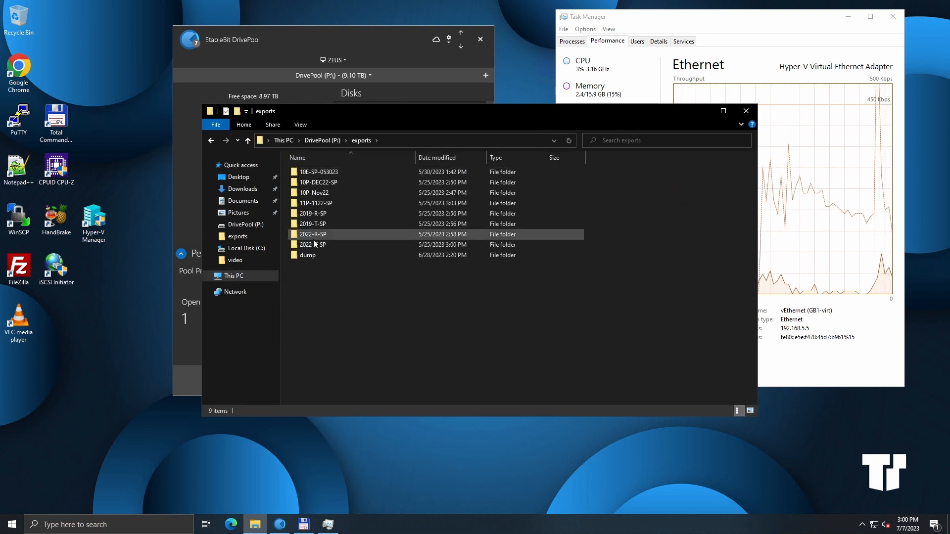
{"action": "double_click", "coordinate": [313, 253]}
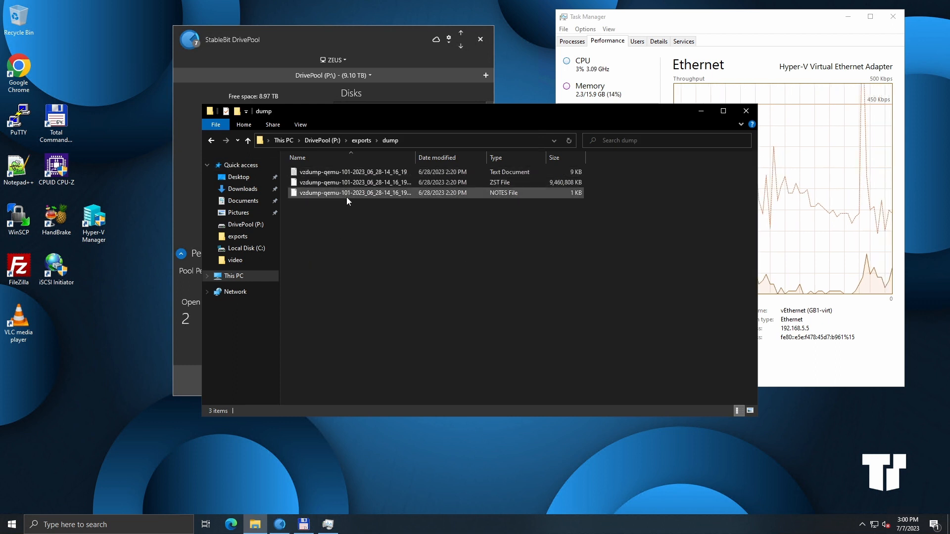
{"action": "left_click", "coordinate": [214, 143]}
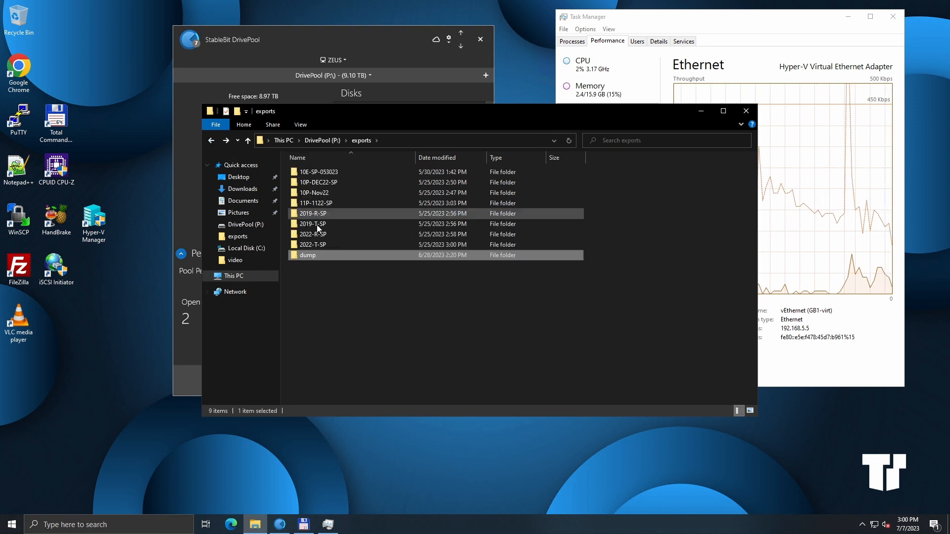
{"action": "right_click", "coordinate": [304, 258]}
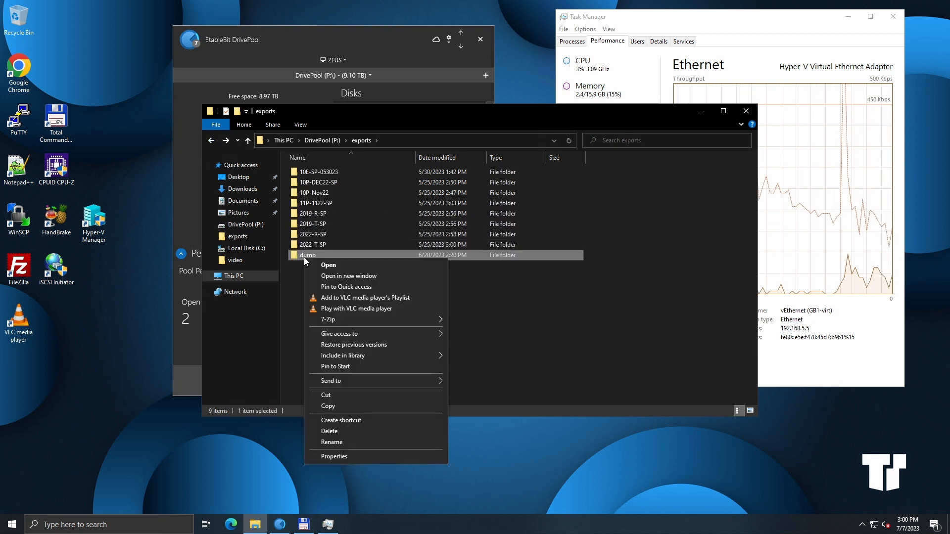
{"action": "left_click", "coordinate": [372, 431]}
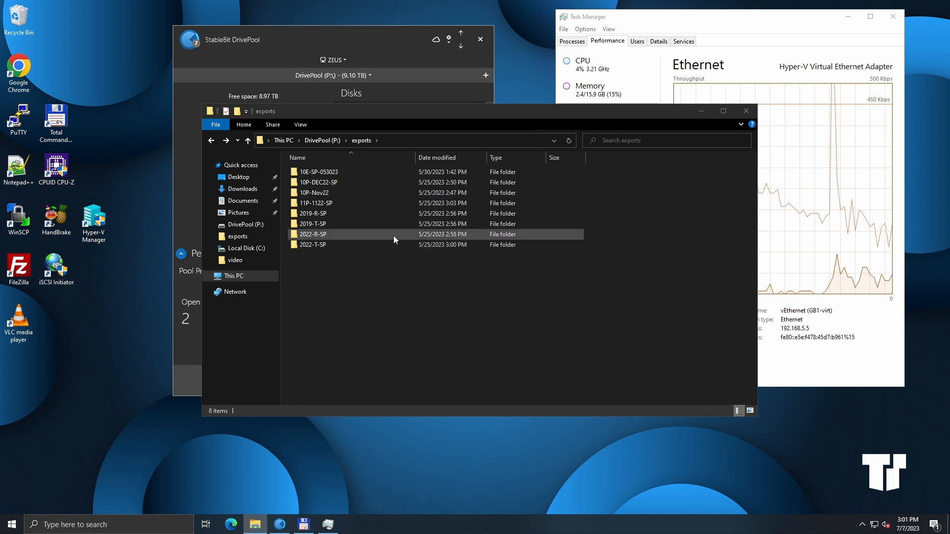
Step: Inspect the contents of the 10E-SP-053023 backup folder, then close File Explorer
{"action": "double_click", "coordinate": [330, 176]}
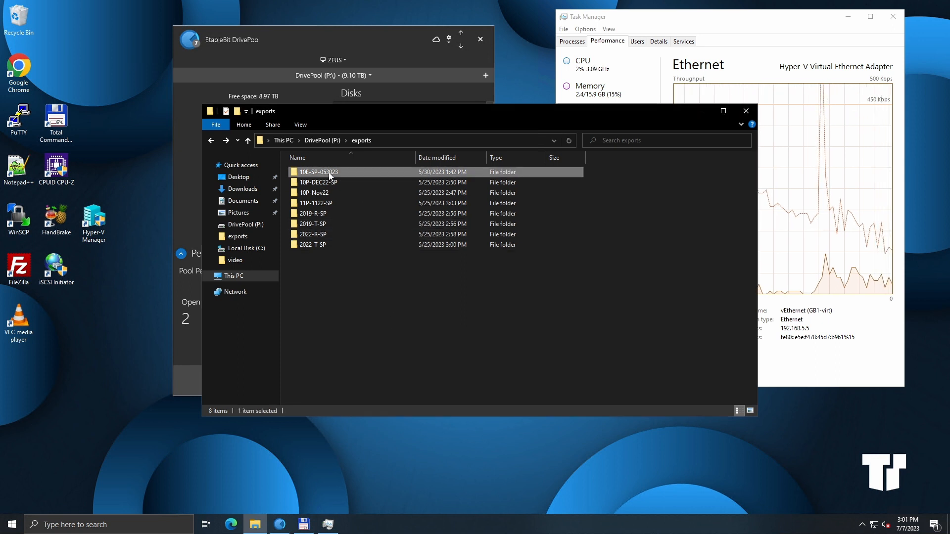
{"action": "left_click", "coordinate": [212, 141]}
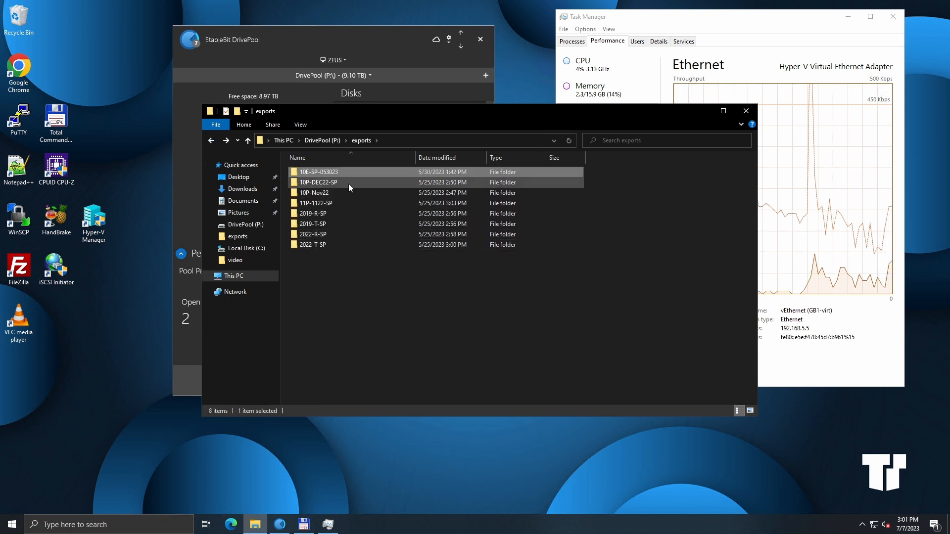
{"action": "mouse_move", "coordinate": [348, 183]}
{"action": "key", "text": "alt+F4"}
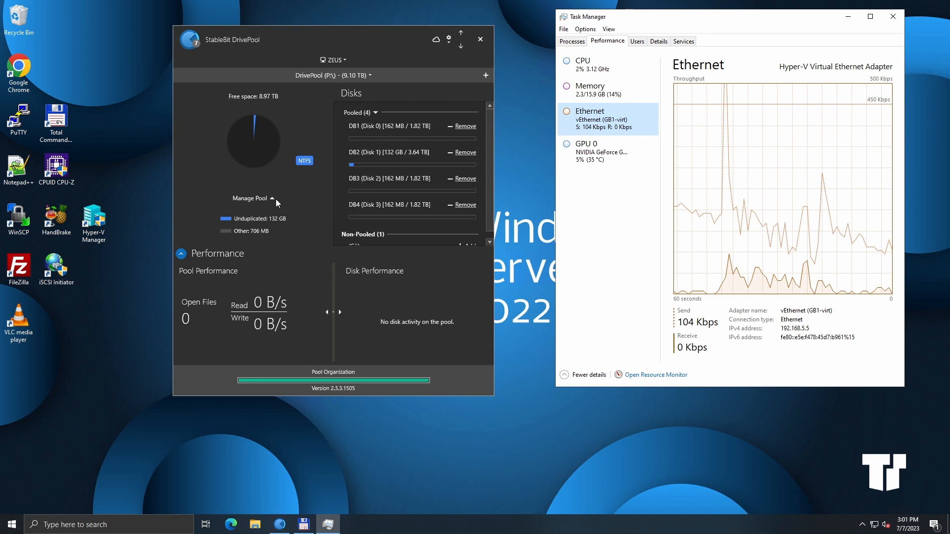
Step: Open the pool's Folder duplication settings and expand the exports folder tree, selecting exports
{"action": "left_click", "coordinate": [274, 198]}
{"action": "mouse_move", "coordinate": [271, 183]}
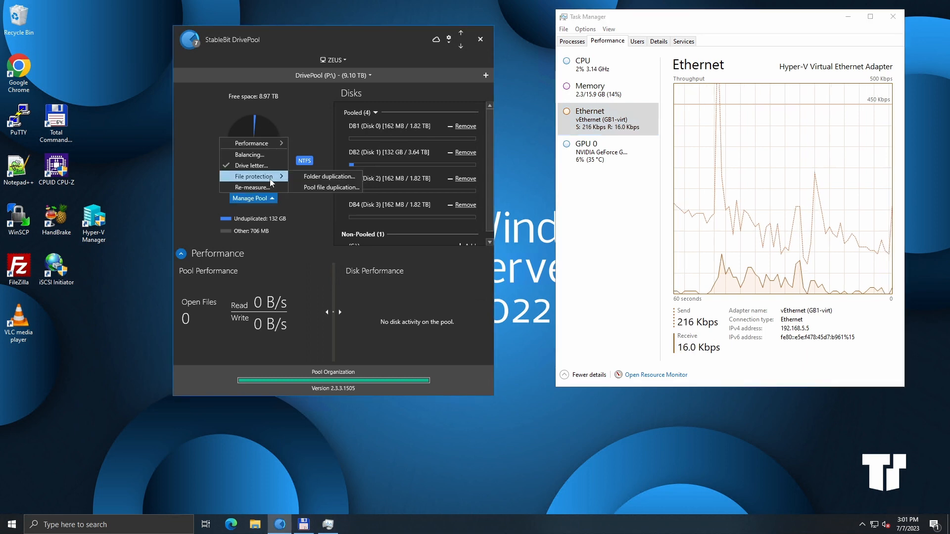
{"action": "left_click", "coordinate": [329, 177]}
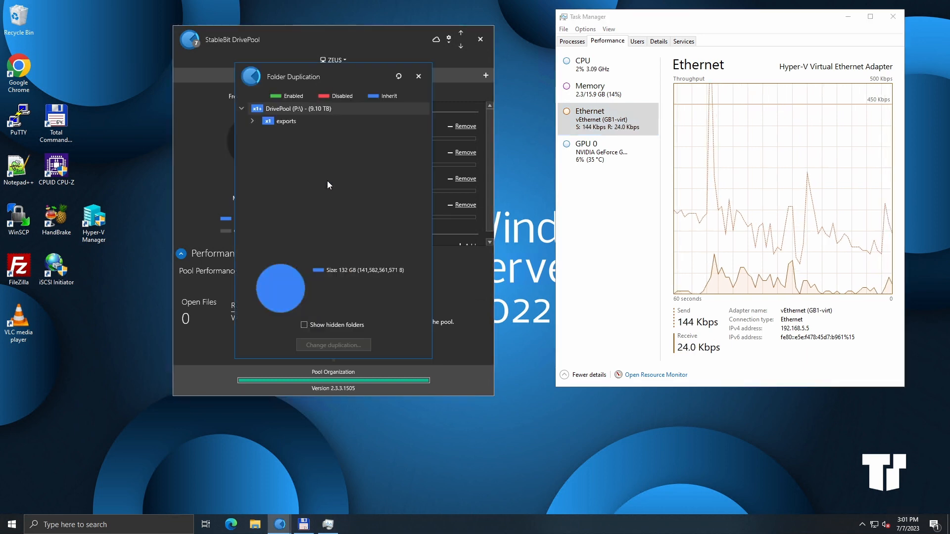
{"action": "left_click", "coordinate": [252, 121]}
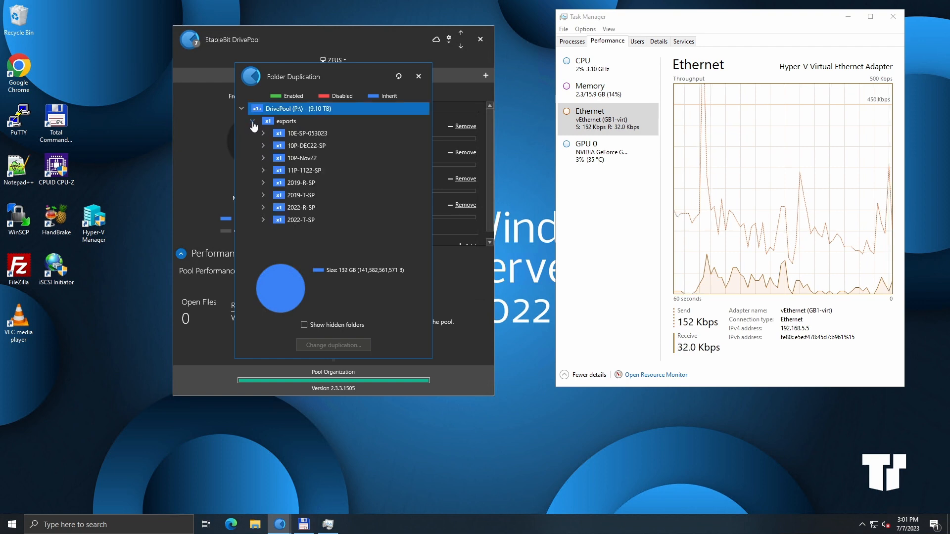
{"action": "left_click", "coordinate": [263, 133]}
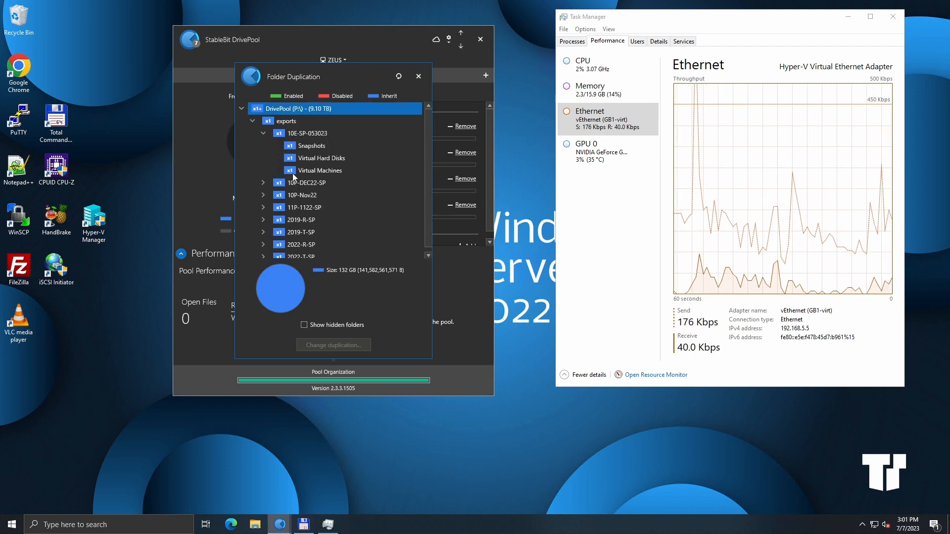
{"action": "left_click", "coordinate": [270, 122]}
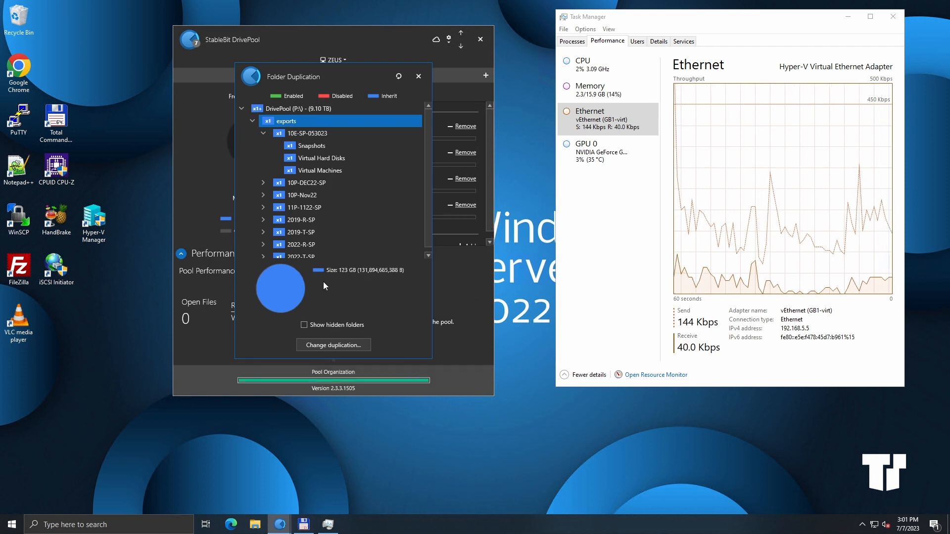
Step: Try enabling duplication on the exports folder with protection against more than one drive failure, then cancel
{"action": "left_click", "coordinate": [339, 346]}
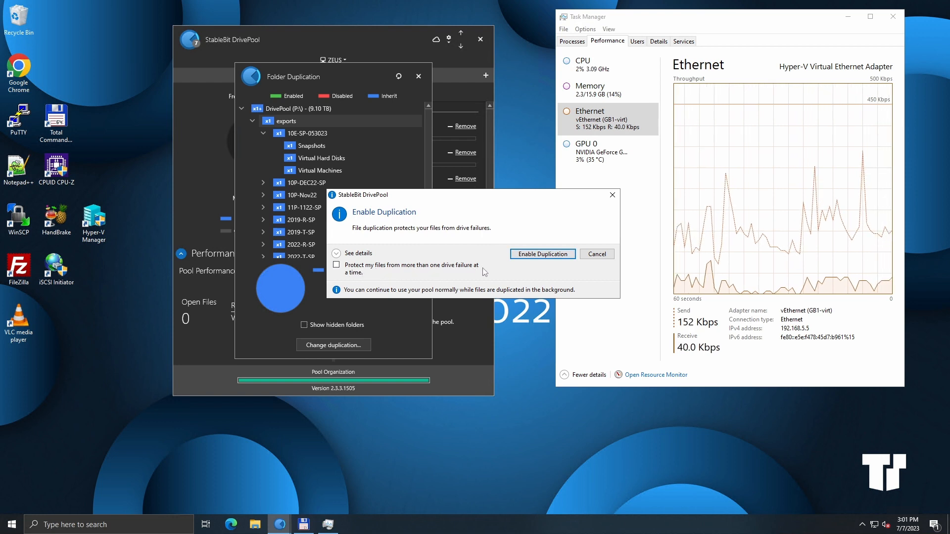
{"action": "left_click", "coordinate": [338, 267]}
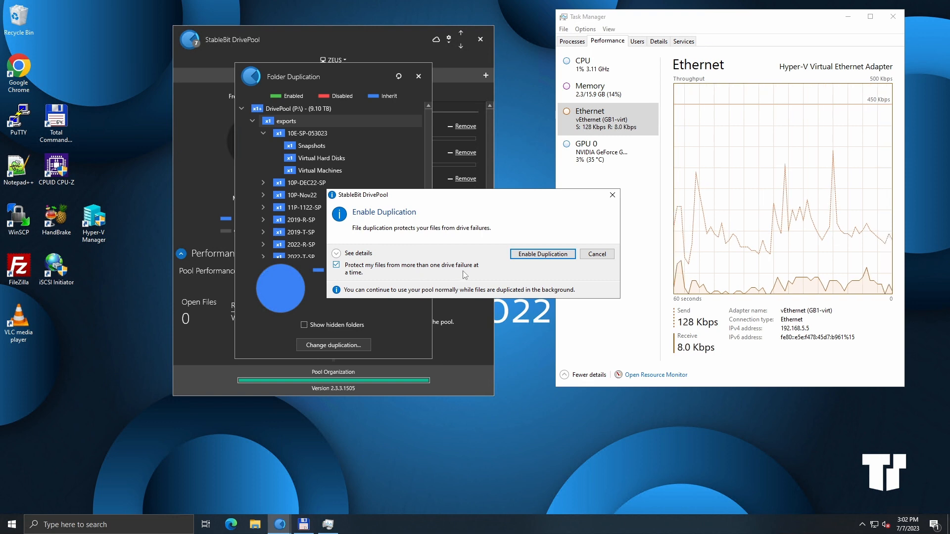
{"action": "left_click", "coordinate": [352, 255]}
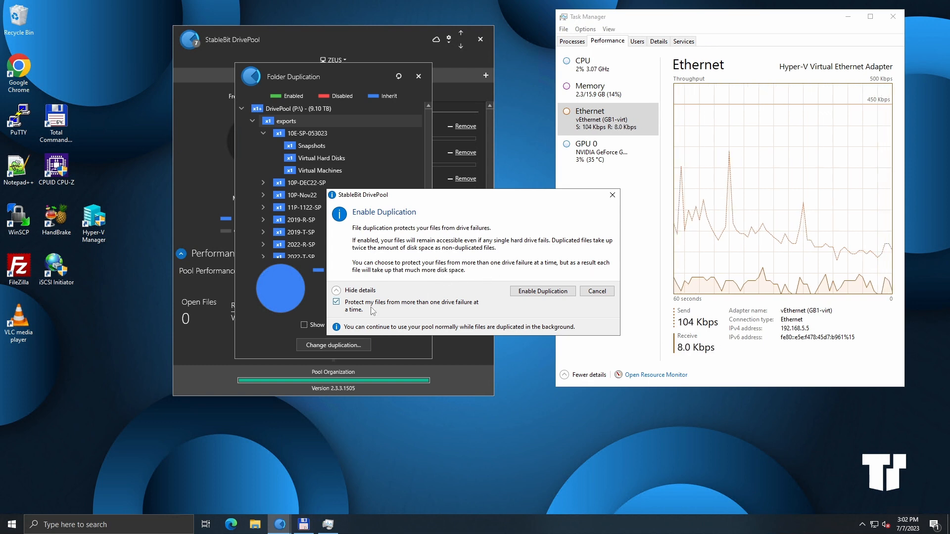
{"action": "left_click", "coordinate": [336, 304]}
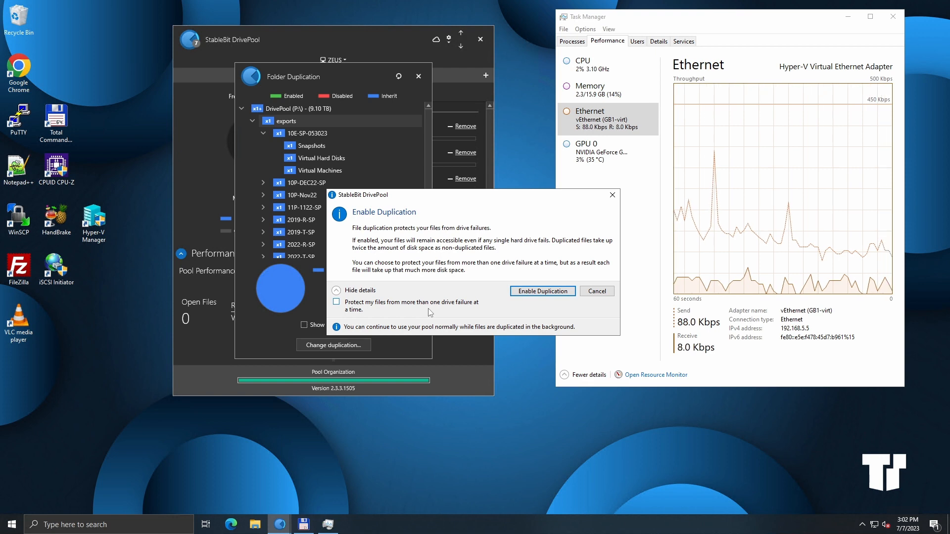
{"action": "left_click", "coordinate": [596, 292]}
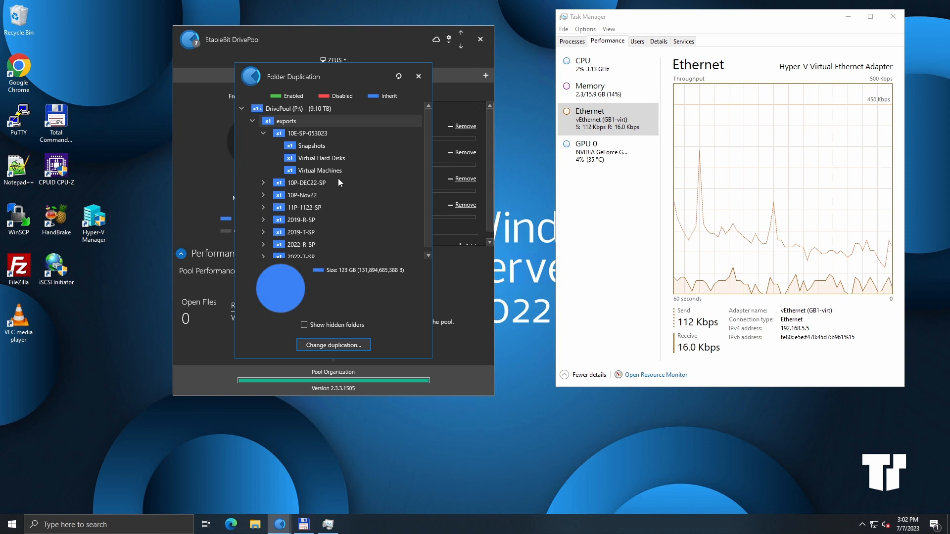
{"action": "scroll", "coordinate": [339, 179], "scroll_direction": "down", "scroll_amount": 1}
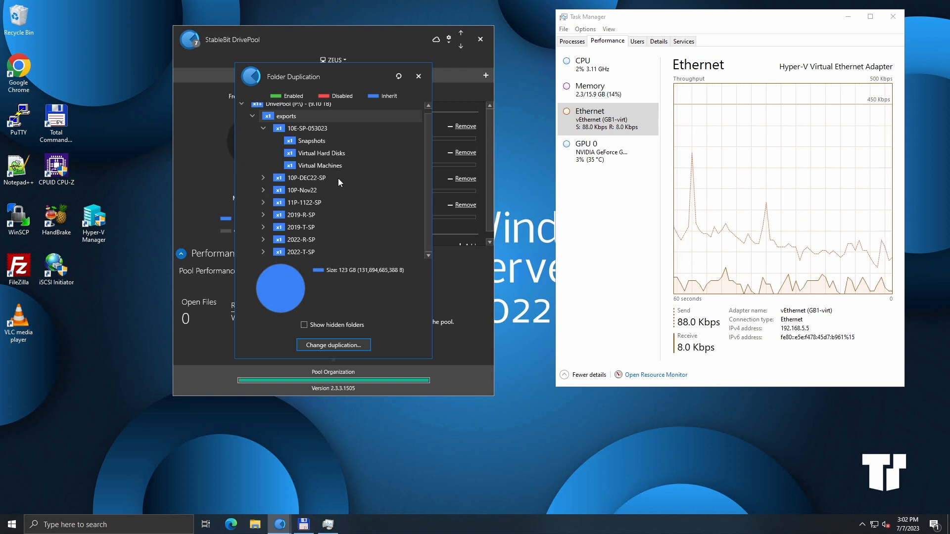
{"action": "scroll", "coordinate": [339, 181], "scroll_direction": "up", "scroll_amount": 1}
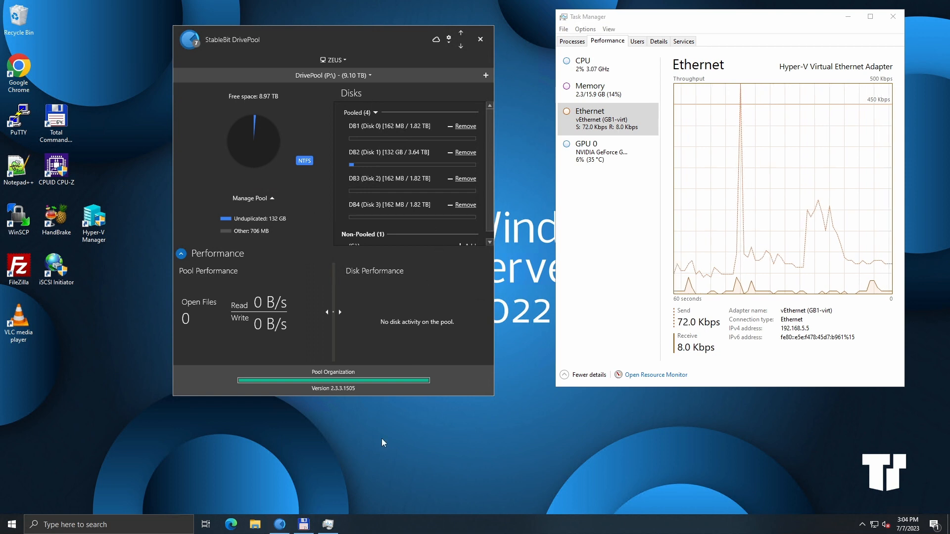
Step: Run the CrystalDiskInfo9_0_1a installer from the Crystal Disk Info folder on the applications (Z:) network drive
{"action": "left_click", "coordinate": [254, 524]}
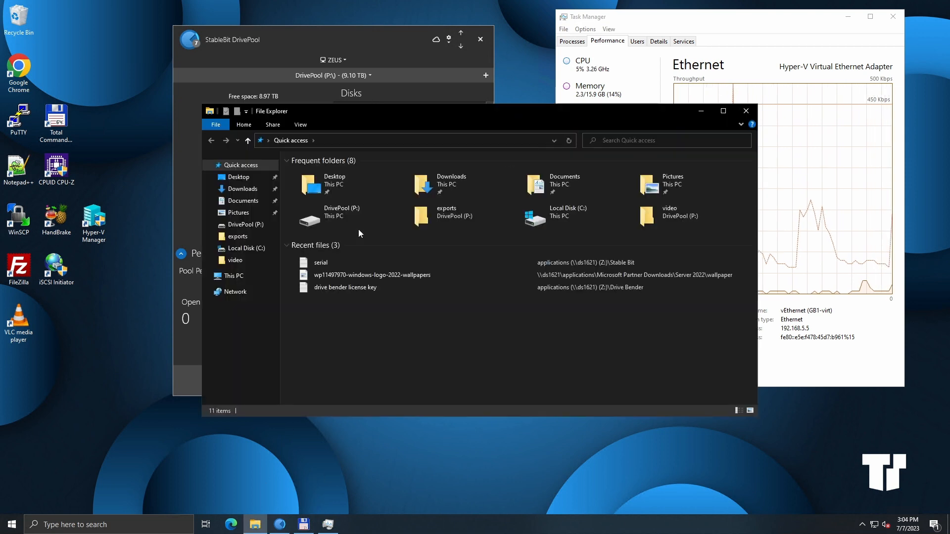
{"action": "left_click", "coordinate": [234, 275]}
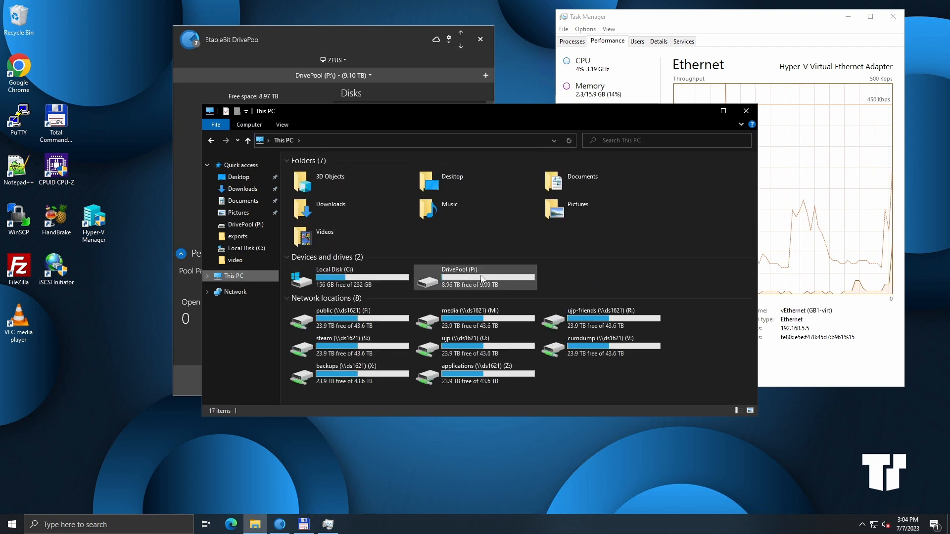
{"action": "double_click", "coordinate": [498, 376]}
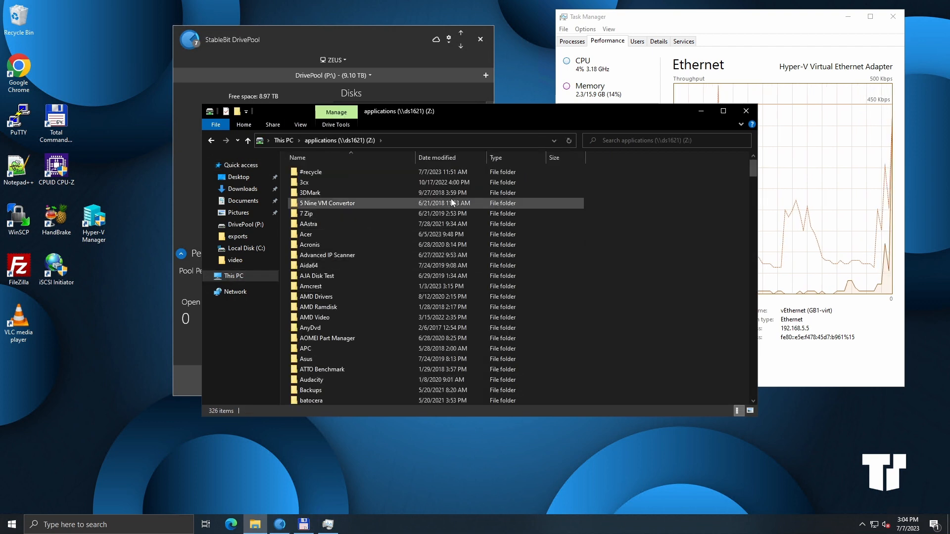
{"action": "left_click", "coordinate": [446, 162]}
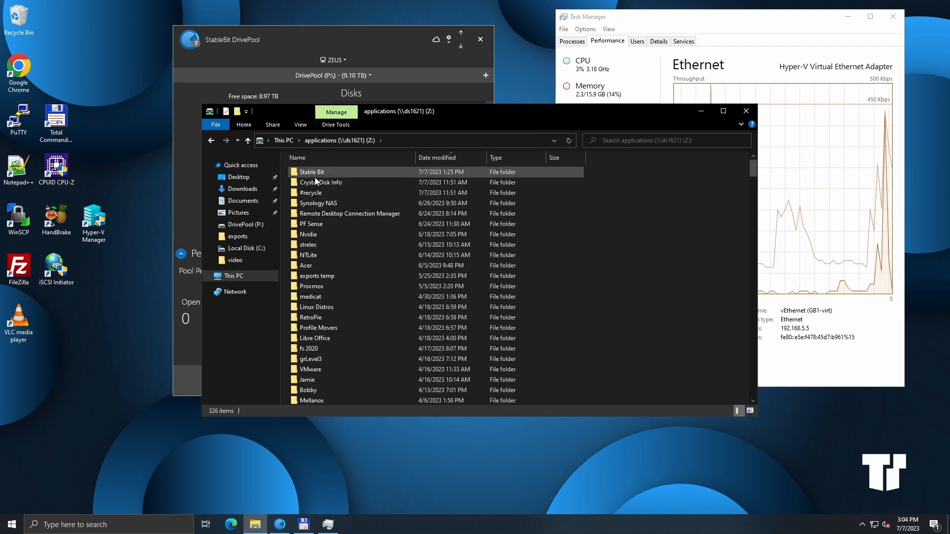
{"action": "double_click", "coordinate": [320, 187]}
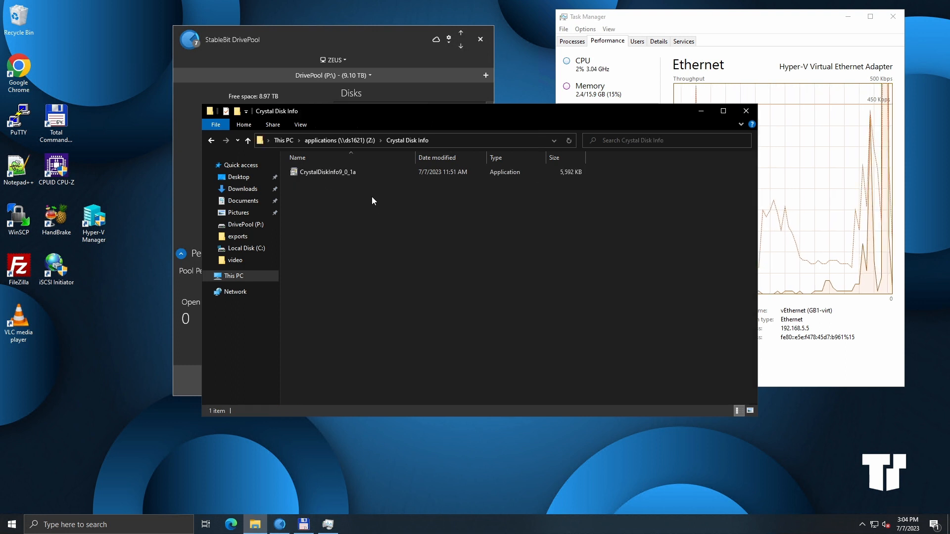
{"action": "double_click", "coordinate": [337, 171]}
{"action": "left_click", "coordinate": [508, 273]}
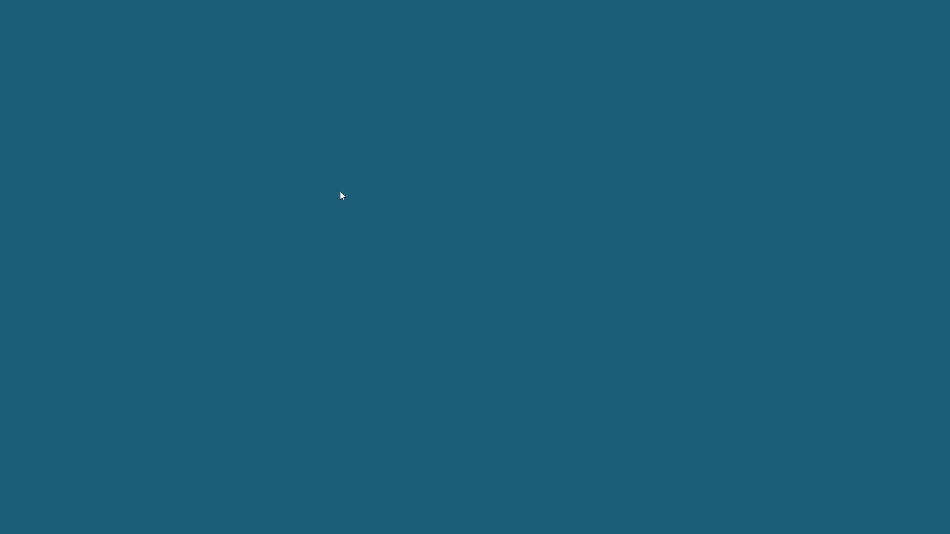
Step: Install CrystalDiskInfo with the default destination and Start Menu folder, launching it when setup finishes
{"action": "left_click", "coordinate": [438, 330]}
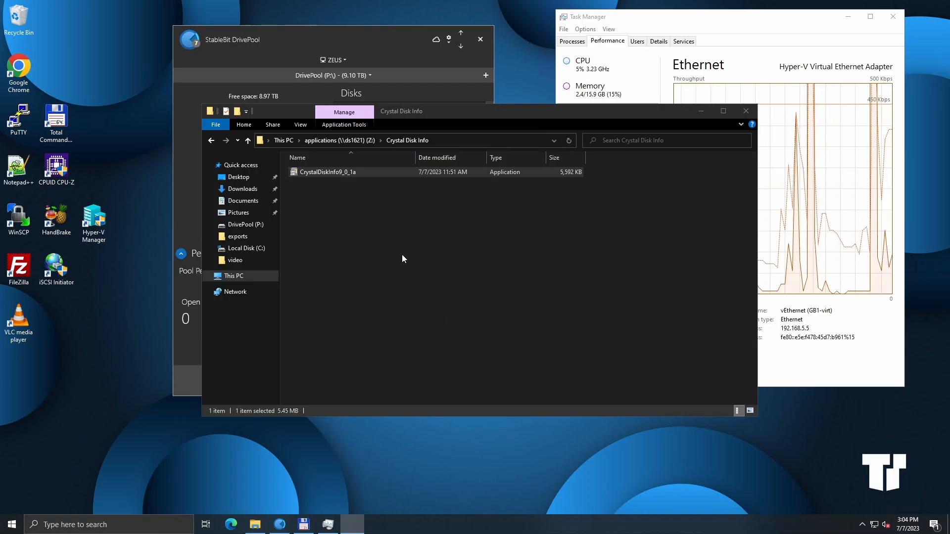
{"action": "left_click", "coordinate": [395, 311]}
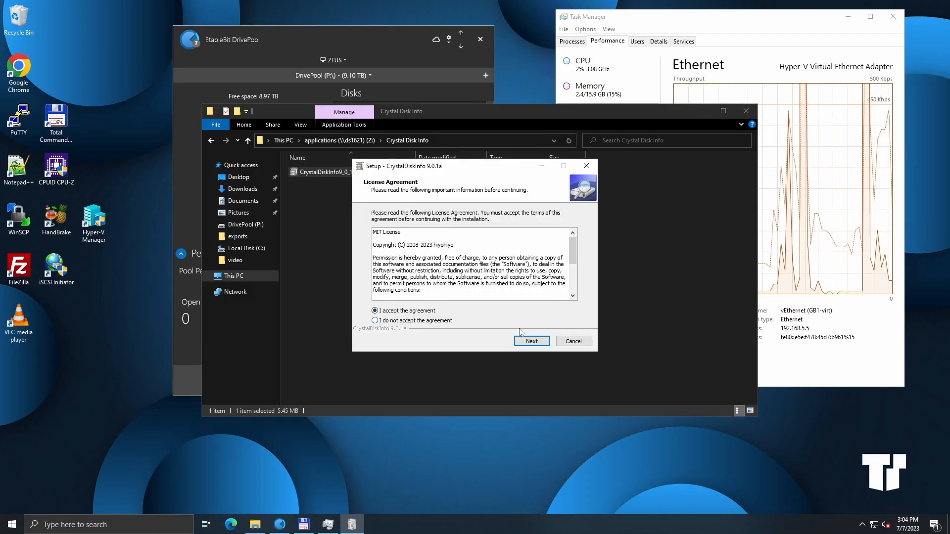
{"action": "left_click", "coordinate": [526, 339]}
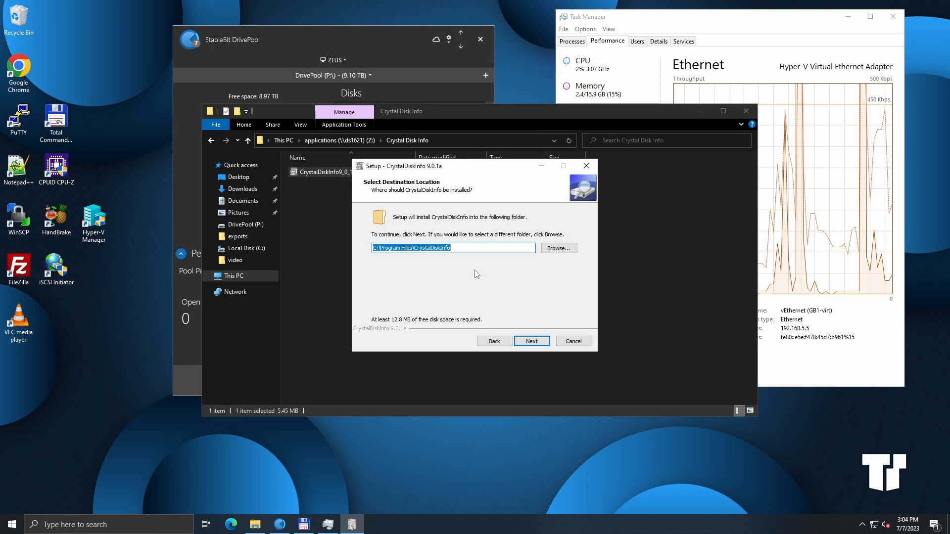
{"action": "left_click", "coordinate": [528, 340]}
{"action": "left_click", "coordinate": [531, 342]}
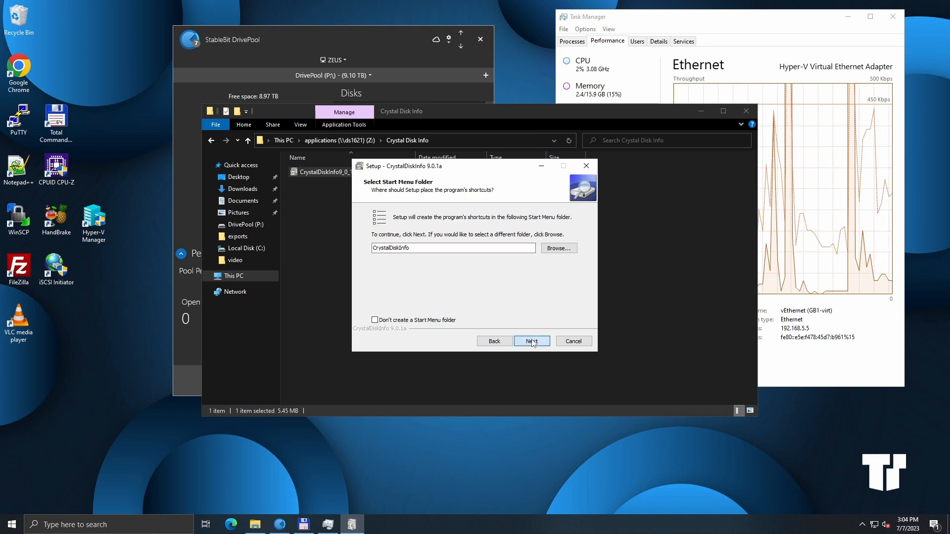
{"action": "left_click", "coordinate": [531, 342]}
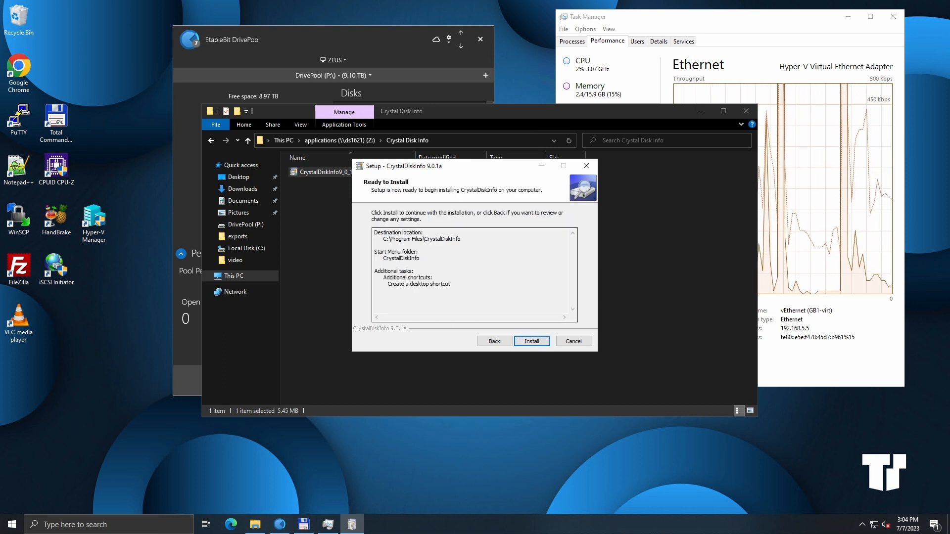
{"action": "left_click", "coordinate": [531, 341]}
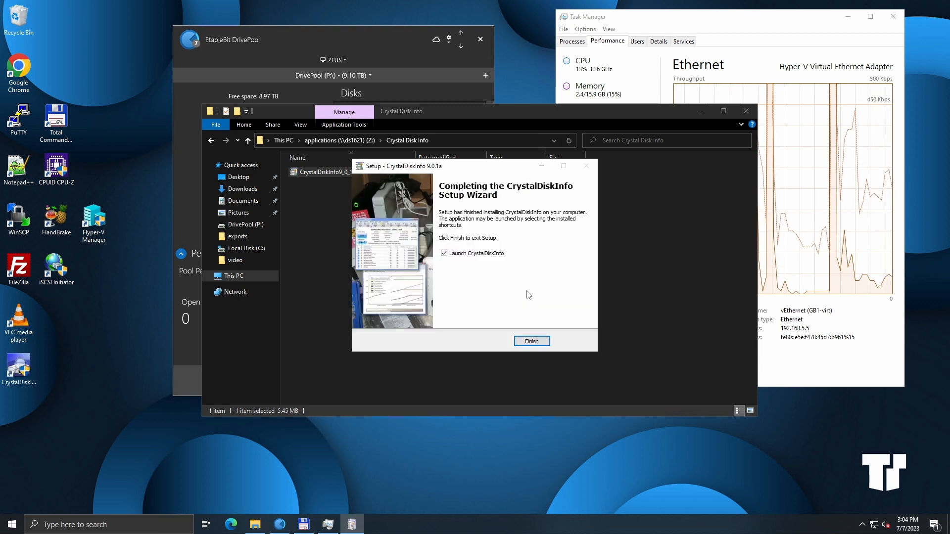
{"action": "left_click", "coordinate": [532, 341]}
Step: Close File Explorer and the DrivePool window, and reposition the CrystalDiskInfo window
{"action": "left_click", "coordinate": [744, 112]}
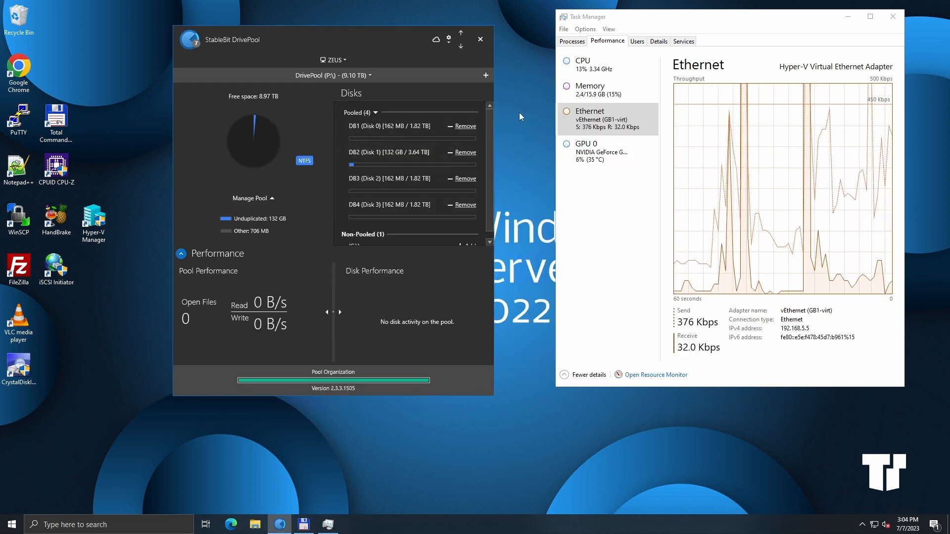
{"action": "left_click", "coordinate": [480, 39]}
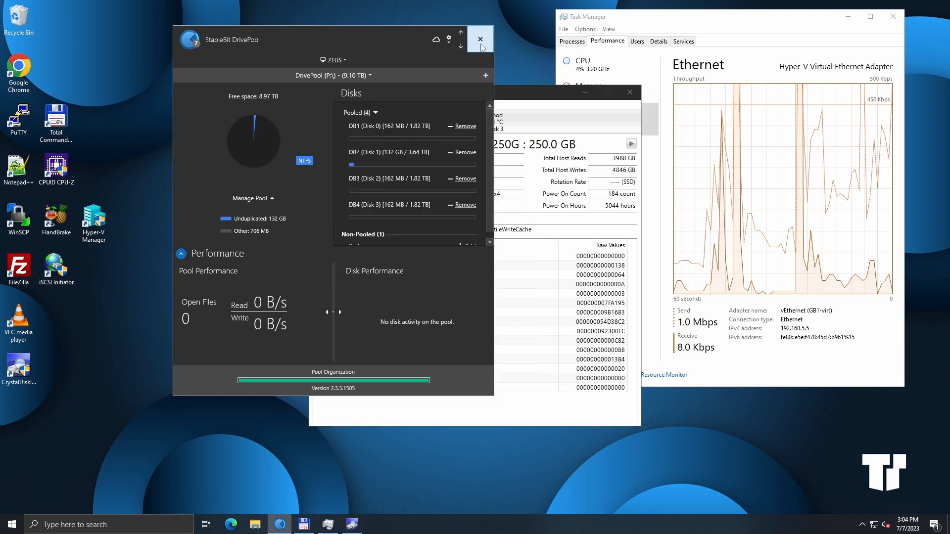
{"action": "left_click_drag", "start_coordinate": [534, 96], "coordinate": [409, 69]}
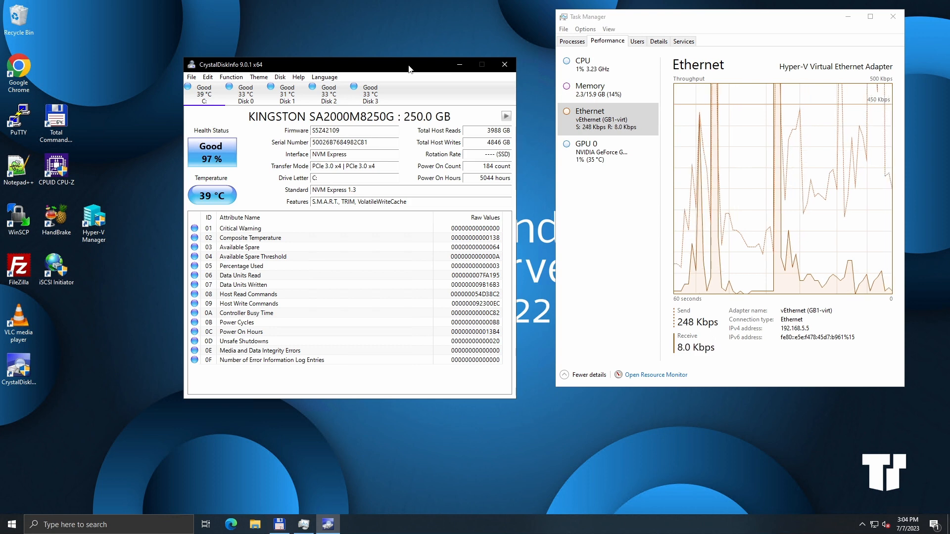
Step: Browse each pooled disk's health status, temperature and SMART attributes in turn, from the system drive through Disk 3
{"action": "left_click", "coordinate": [280, 78]}
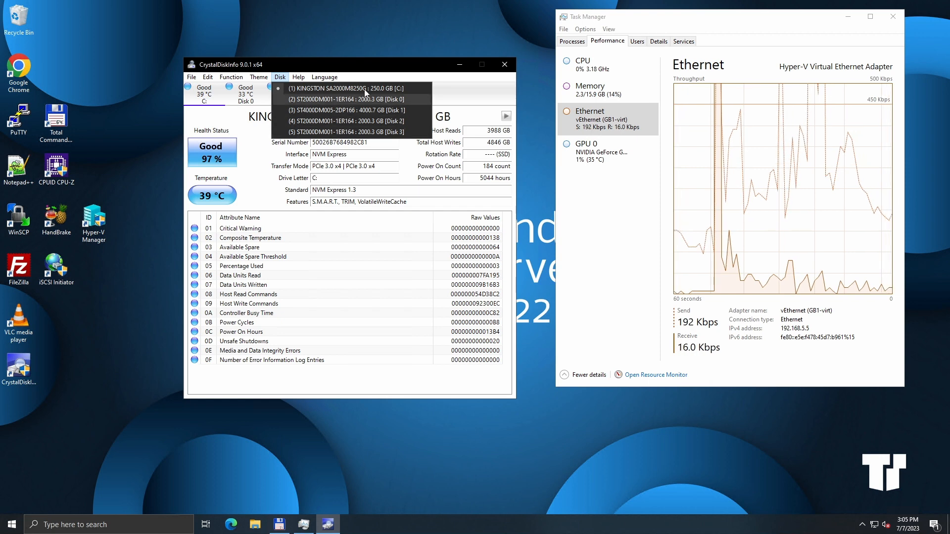
{"action": "left_click", "coordinate": [370, 73]}
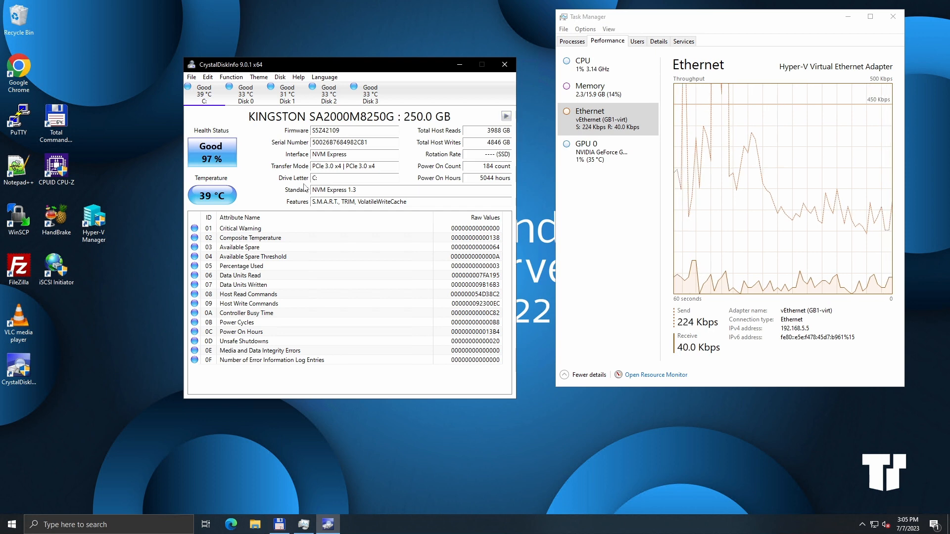
{"action": "left_click", "coordinate": [506, 119]}
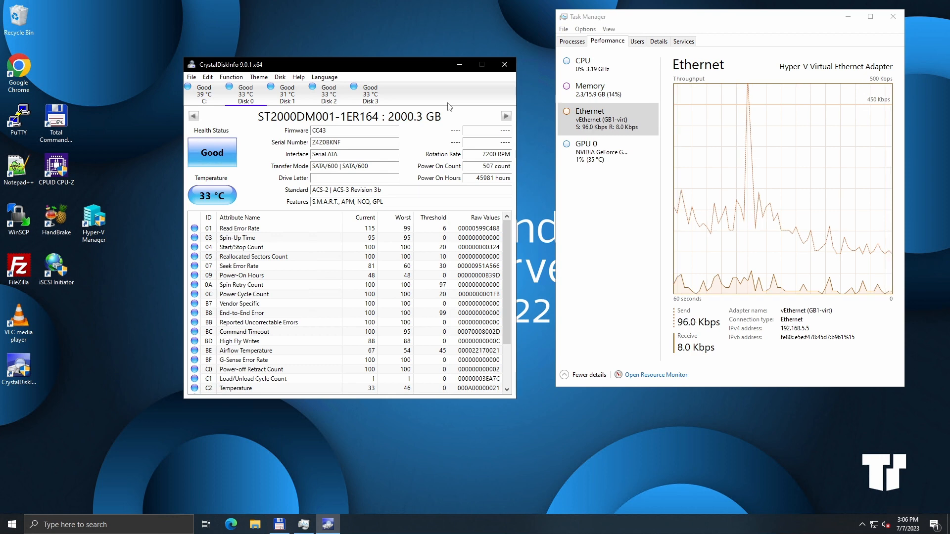
{"action": "left_click", "coordinate": [506, 116]}
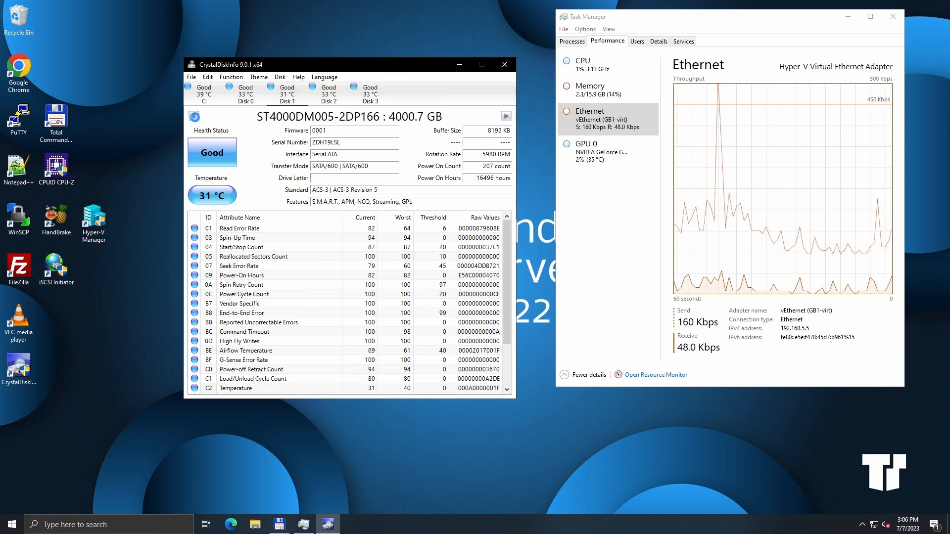
{"action": "left_click", "coordinate": [193, 116]}
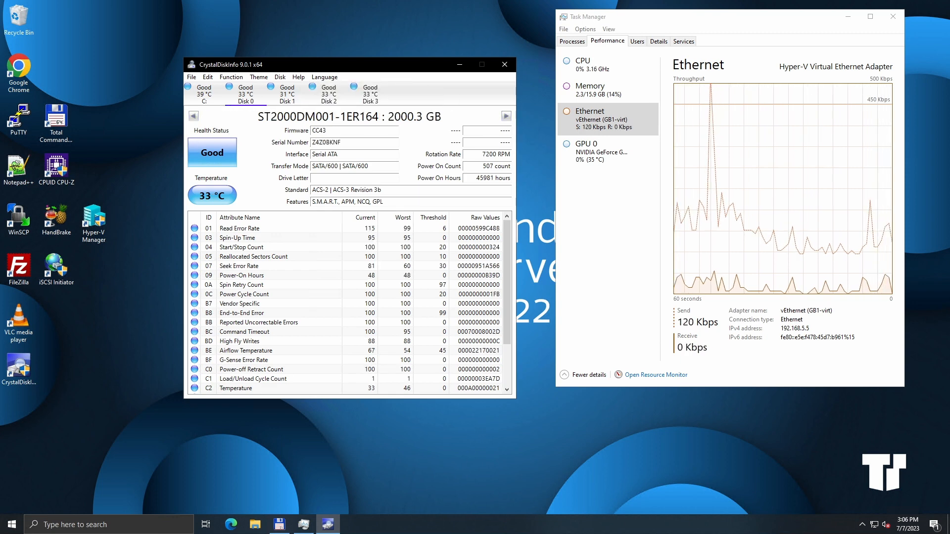
{"action": "left_click", "coordinate": [505, 116]}
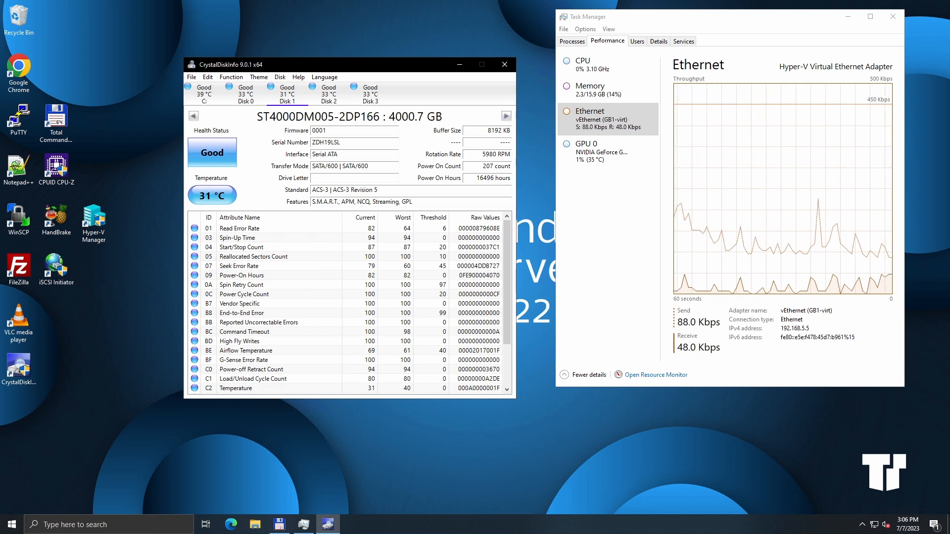
{"action": "left_click", "coordinate": [506, 116]}
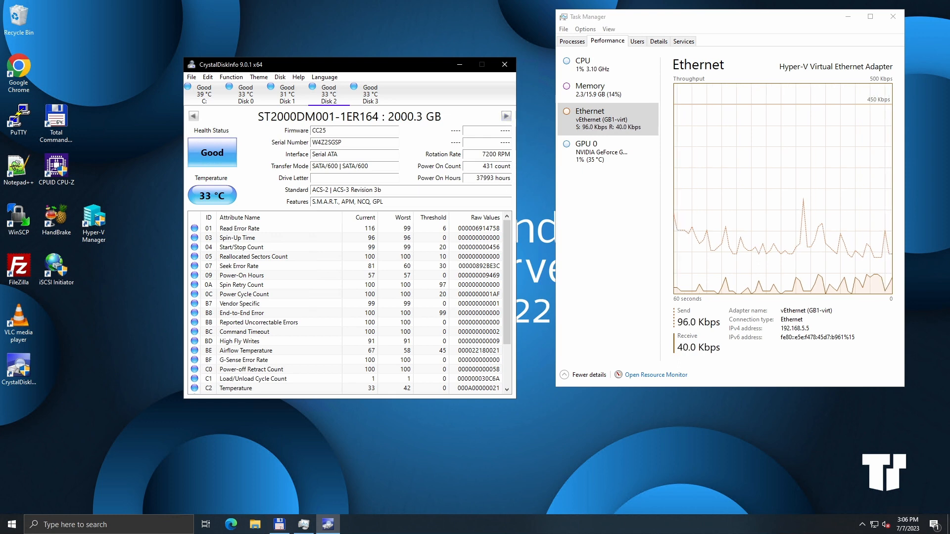
{"action": "mouse_move", "coordinate": [476, 178]}
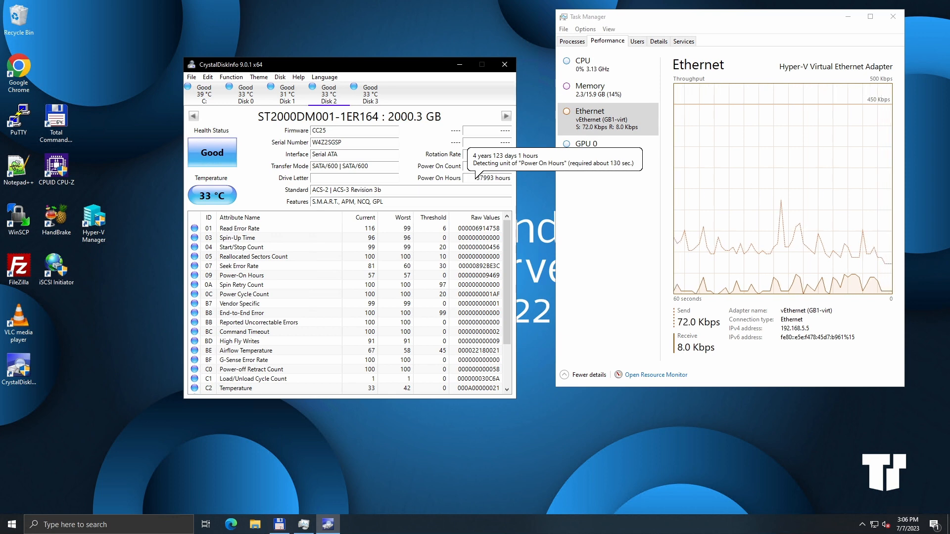
{"action": "left_click", "coordinate": [506, 116]}
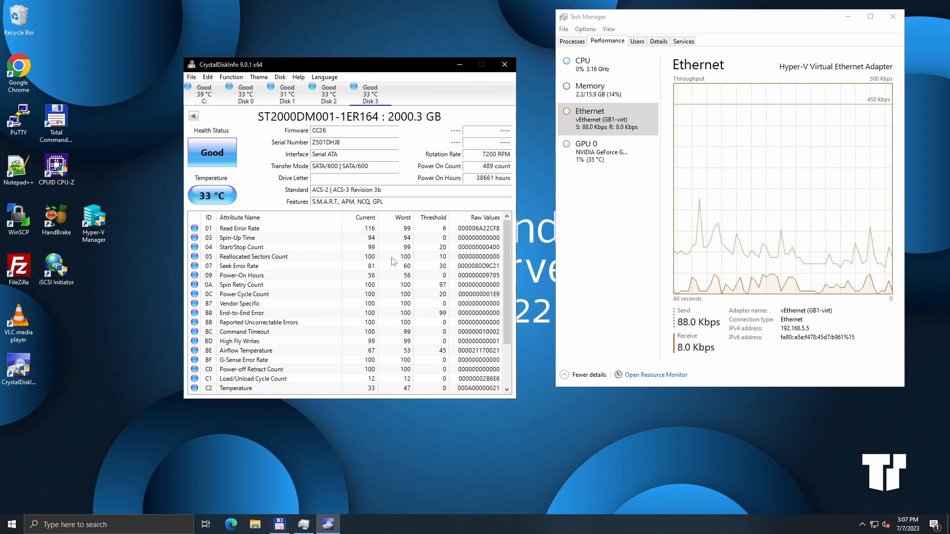
Step: Scroll through Disk 3's attribute list, then step back through the disks to the system drive's health details
{"action": "scroll", "coordinate": [319, 268], "scroll_direction": "down", "scroll_amount": 2}
{"action": "scroll", "coordinate": [320, 268], "scroll_direction": "up", "scroll_amount": 2}
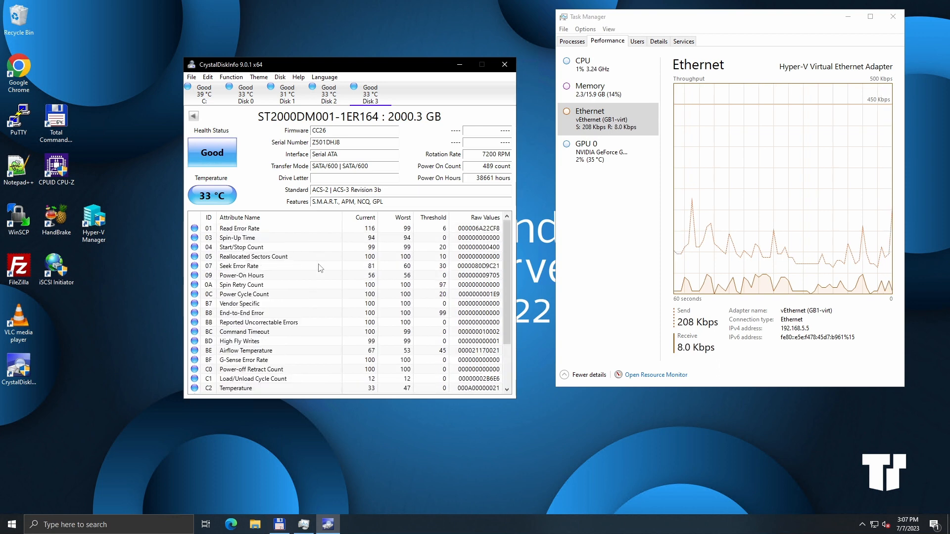
{"action": "scroll", "coordinate": [320, 268], "scroll_direction": "down", "scroll_amount": 2}
{"action": "scroll", "coordinate": [320, 269], "scroll_direction": "up", "scroll_amount": 2}
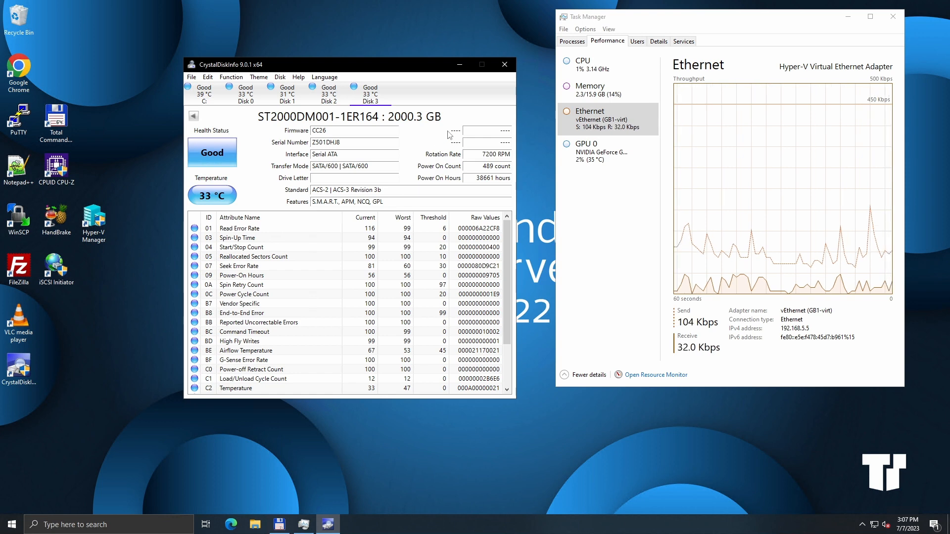
{"action": "left_click", "coordinate": [193, 116]}
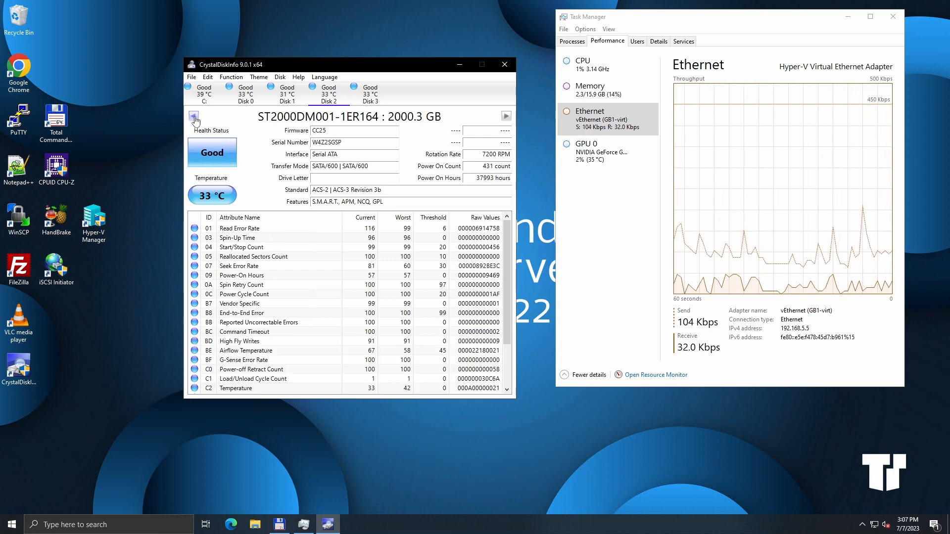
{"action": "left_click", "coordinate": [194, 116]}
{"action": "left_click", "coordinate": [197, 117]}
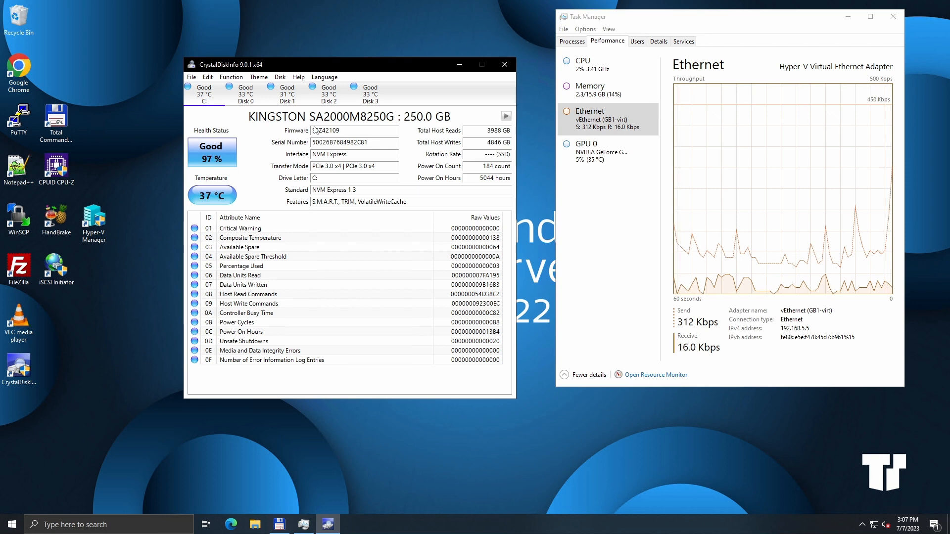